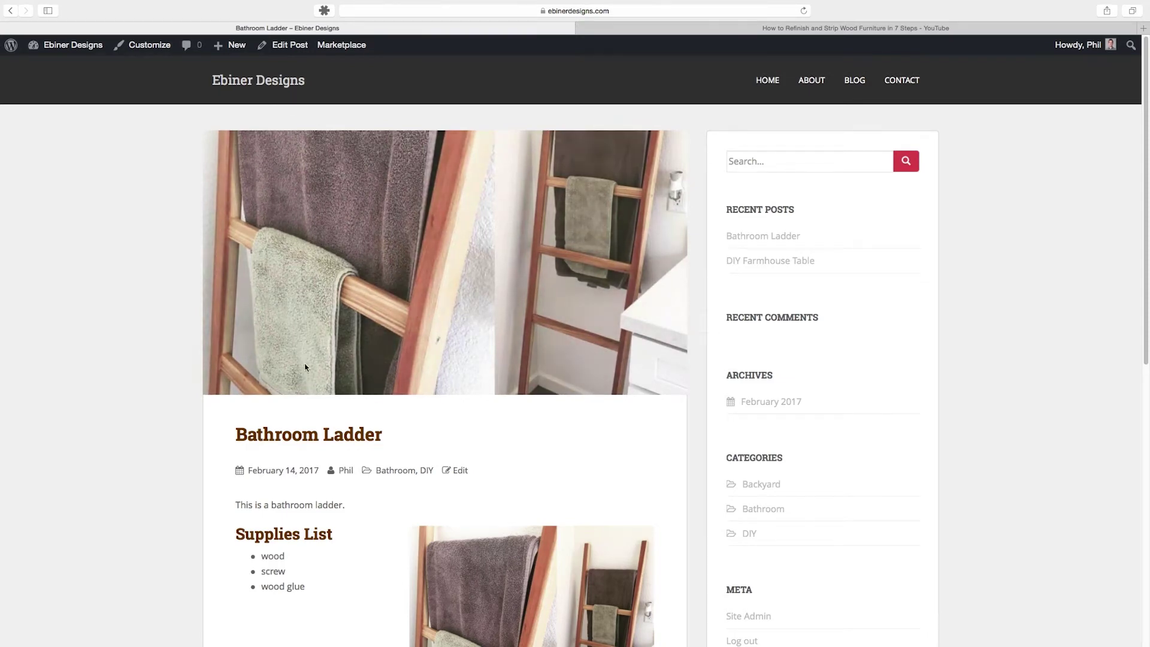
From the live Bathroom Ladder post, open it in the editor via Edit Post.
scroll(443, 351, down, 5)
scroll(441, 346, up, 5)
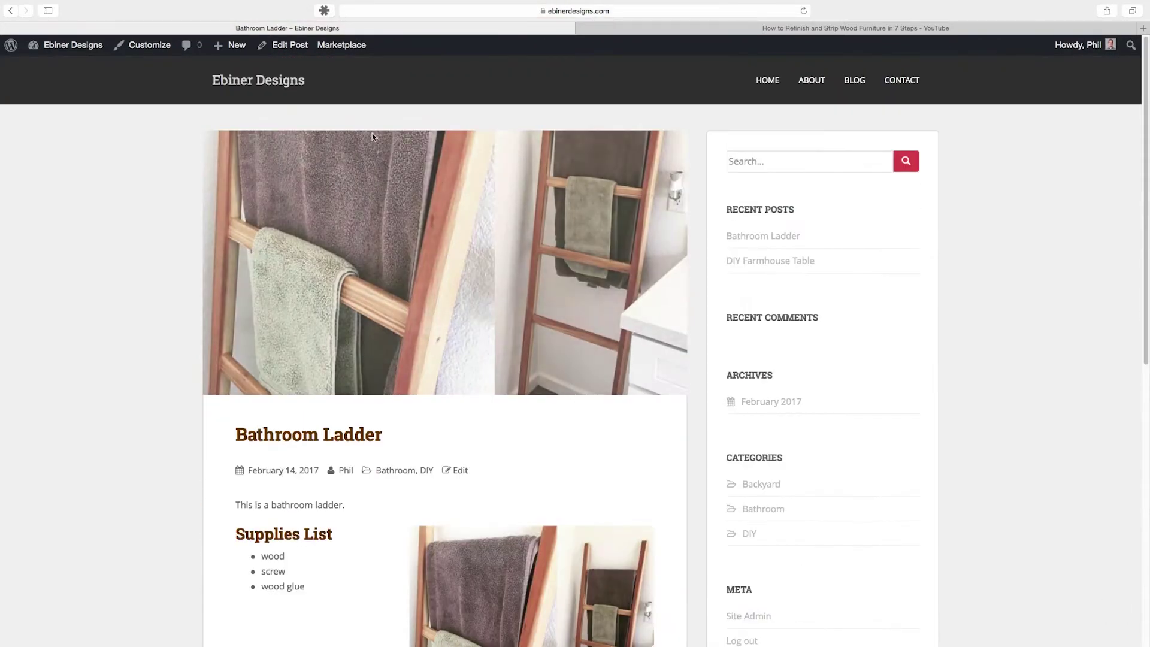
click(282, 48)
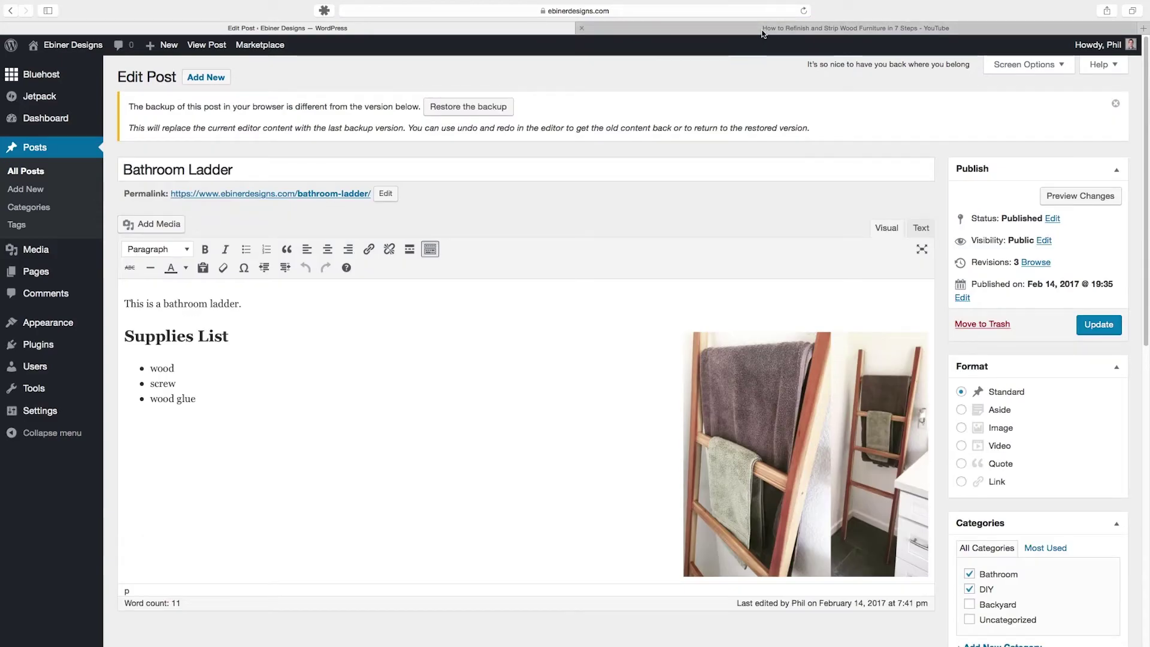
Dismiss YouTube's ads popup and show the refinishing video's Embed code under Share.
click(762, 31)
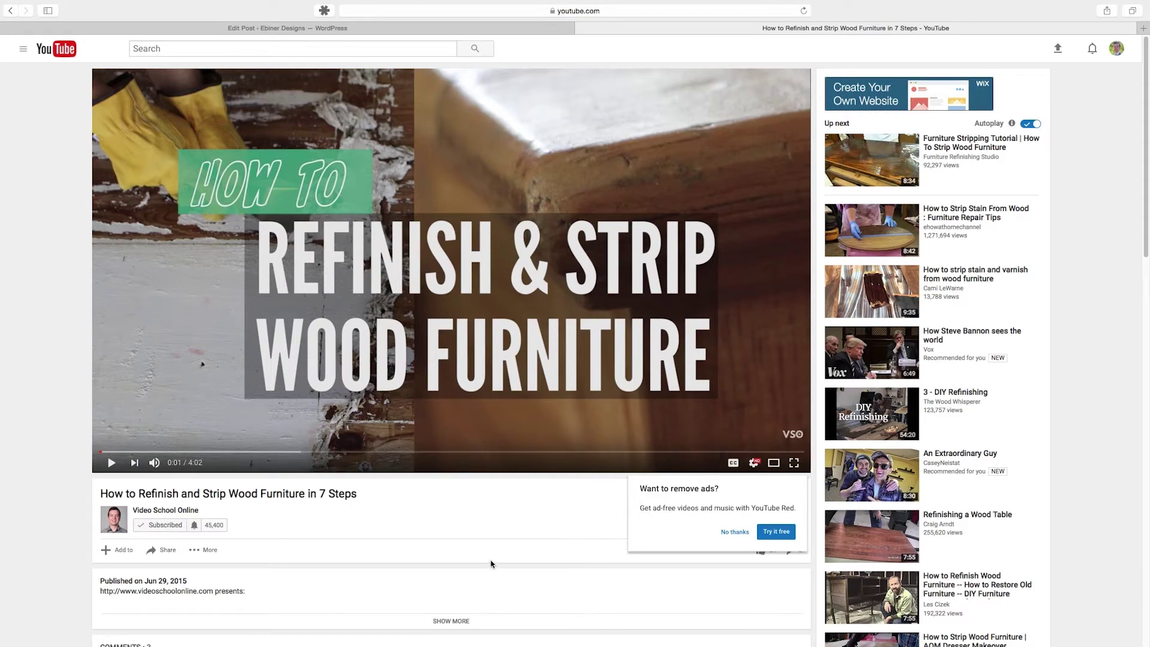
scroll(538, 531, down, 5)
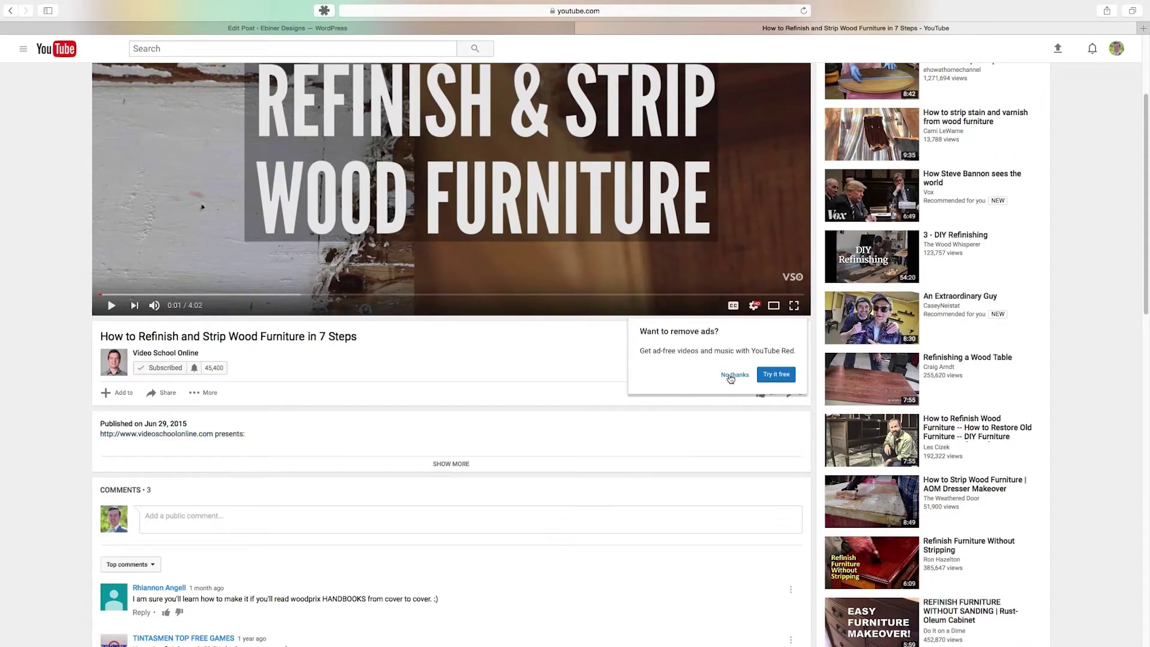
click(730, 376)
scroll(711, 376, up, 4)
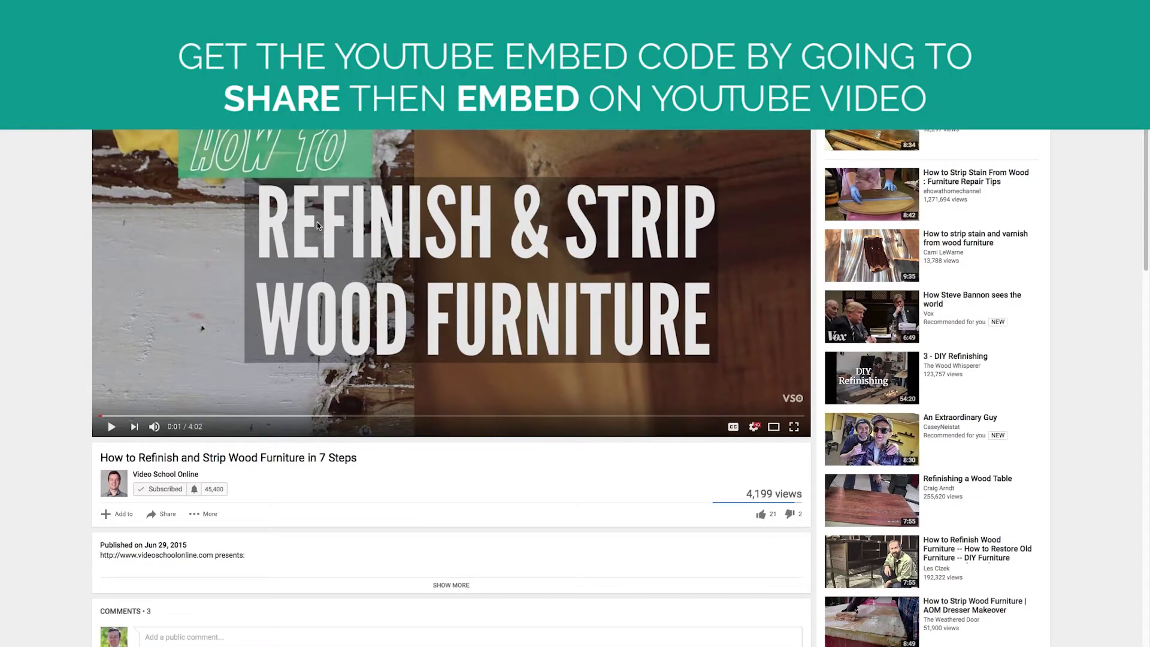
click(163, 515)
scroll(405, 480, down, 3)
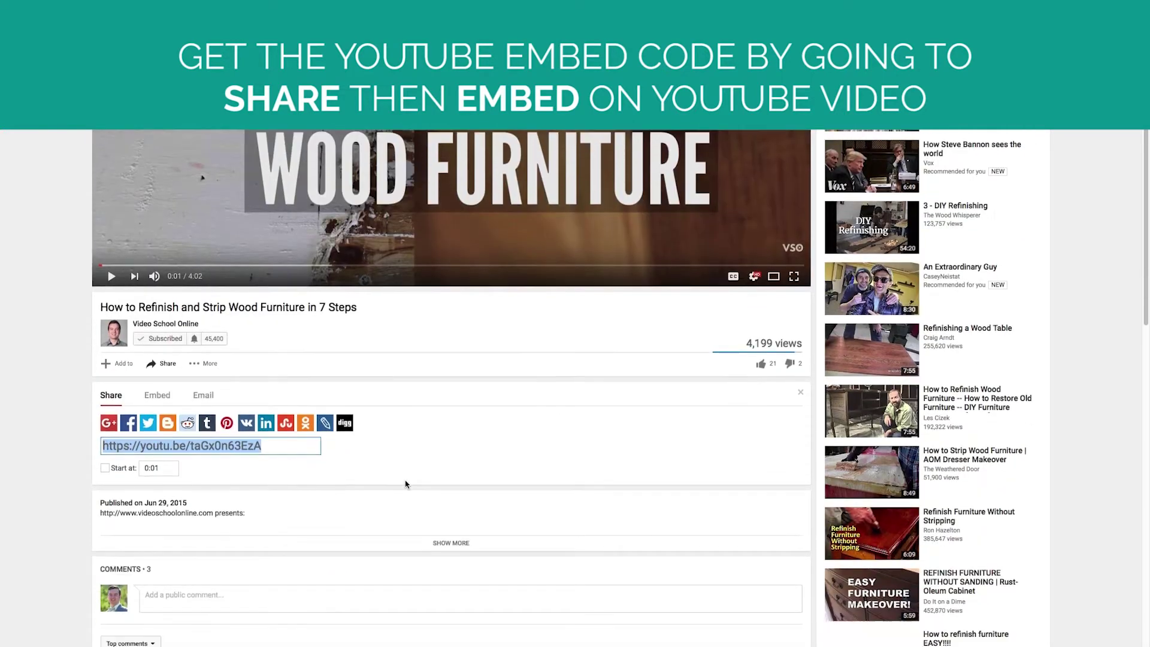
click(156, 395)
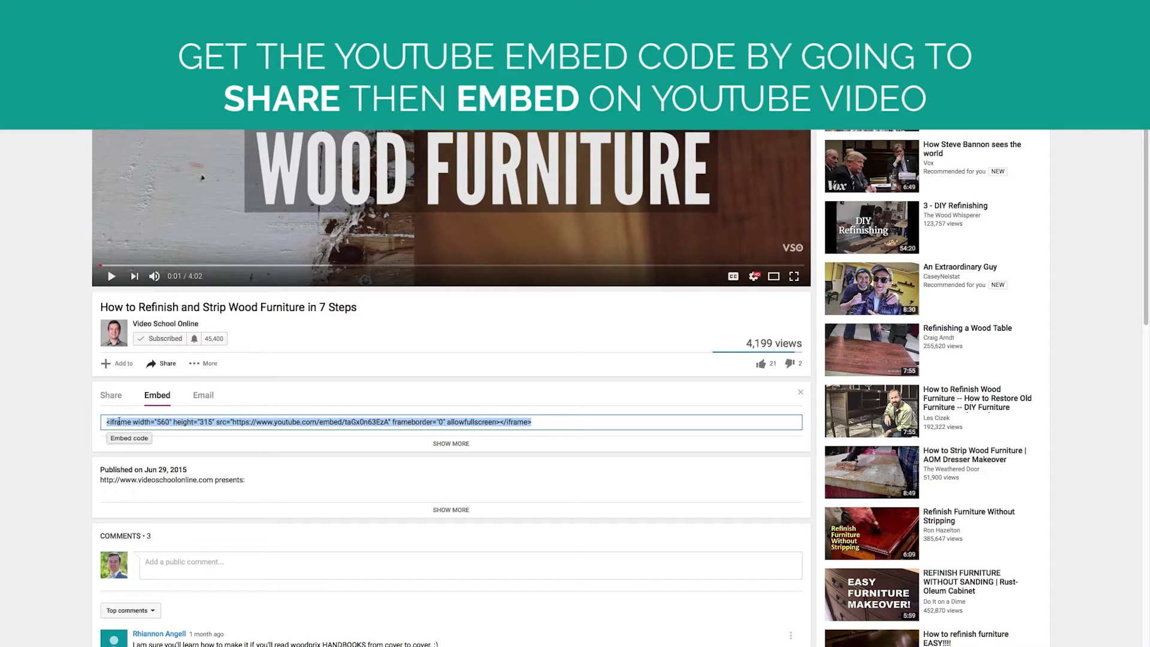
Expand the embed options and set the video size to 853 × 480.
click(451, 443)
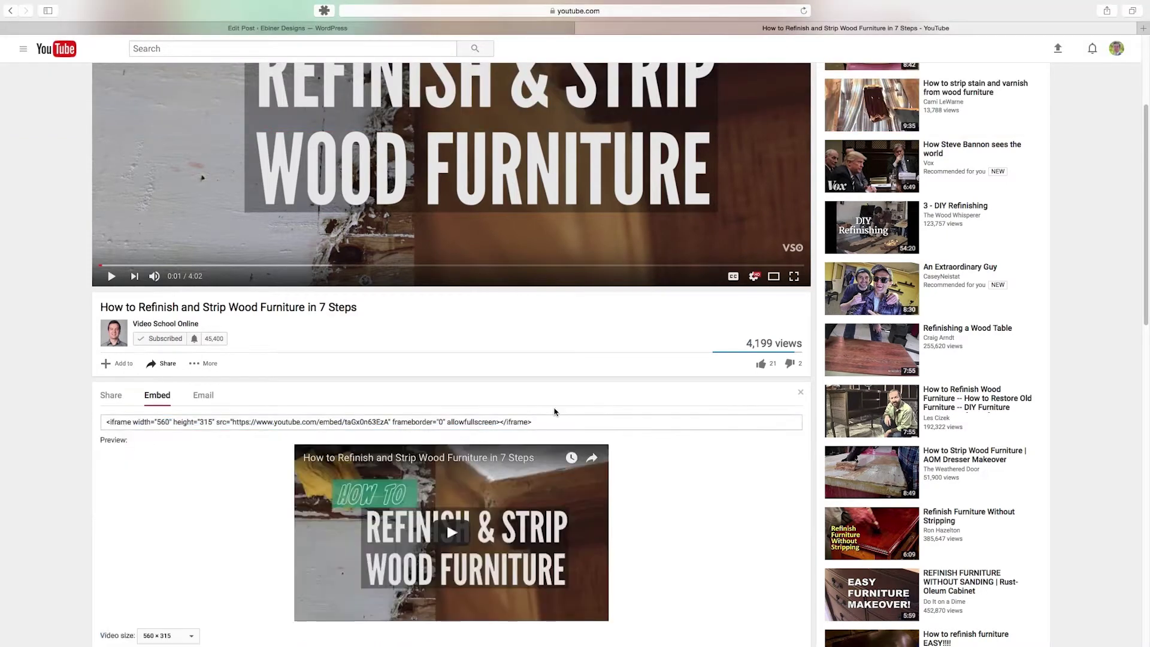
scroll(553, 412, down, 5)
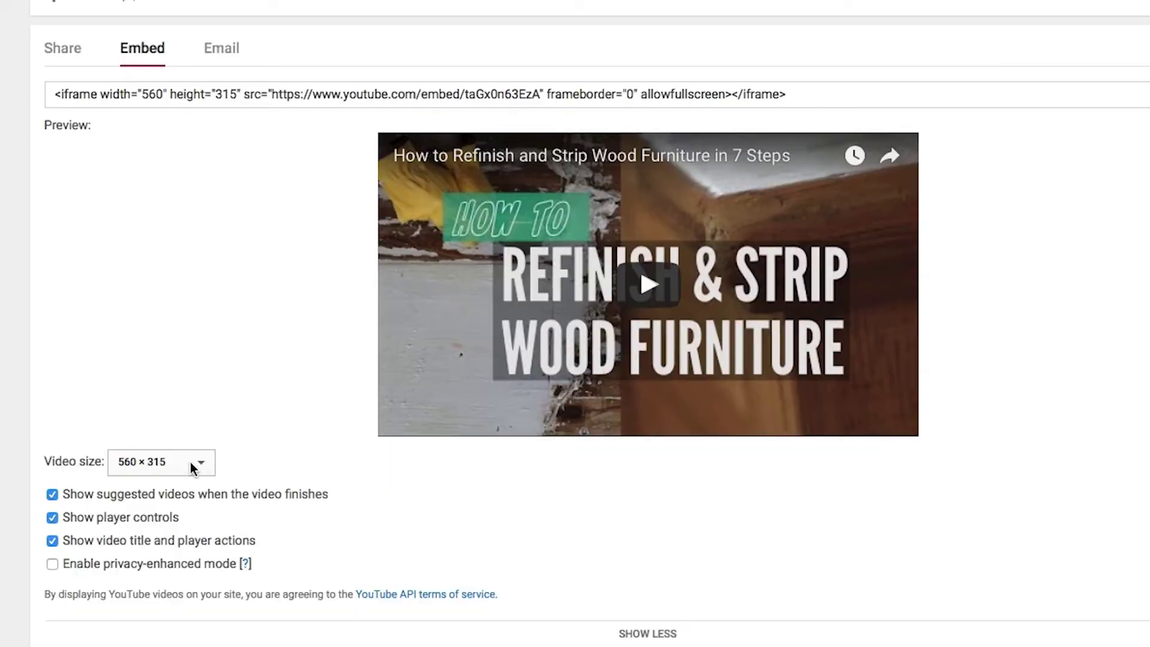
click(192, 465)
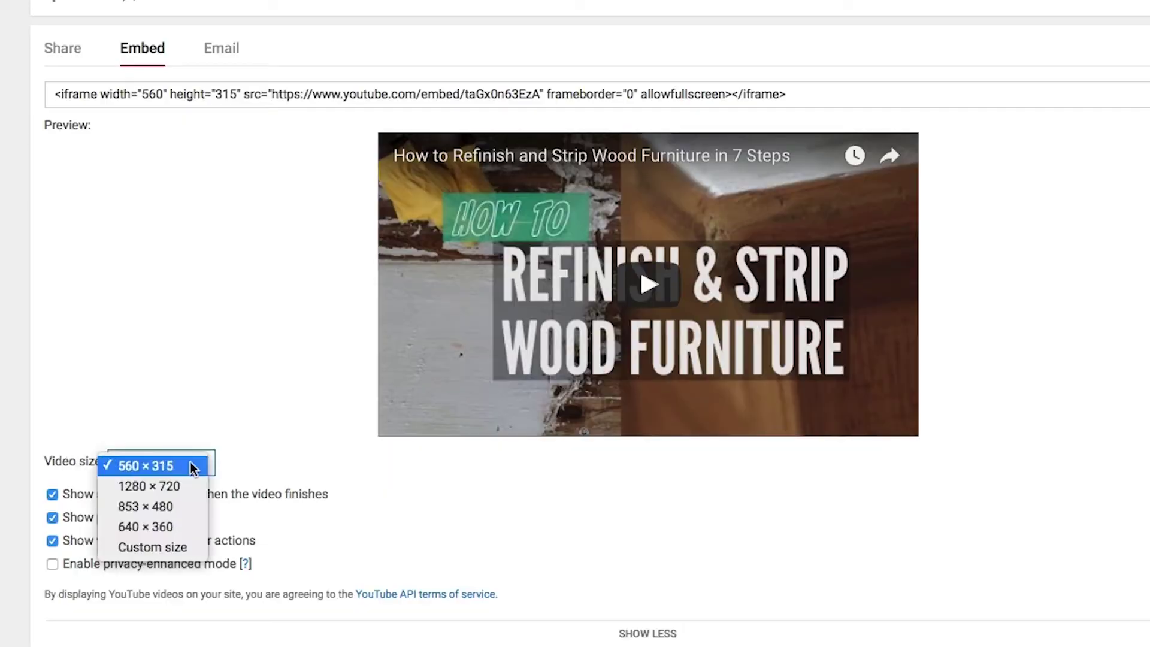
click(160, 552)
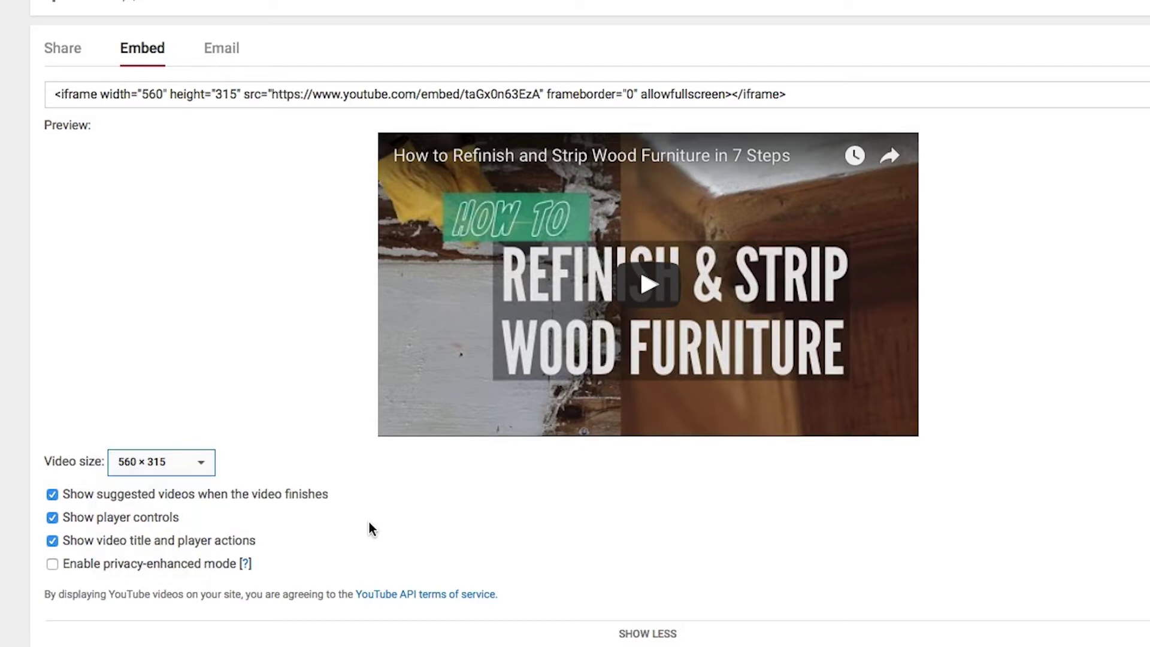
click(198, 465)
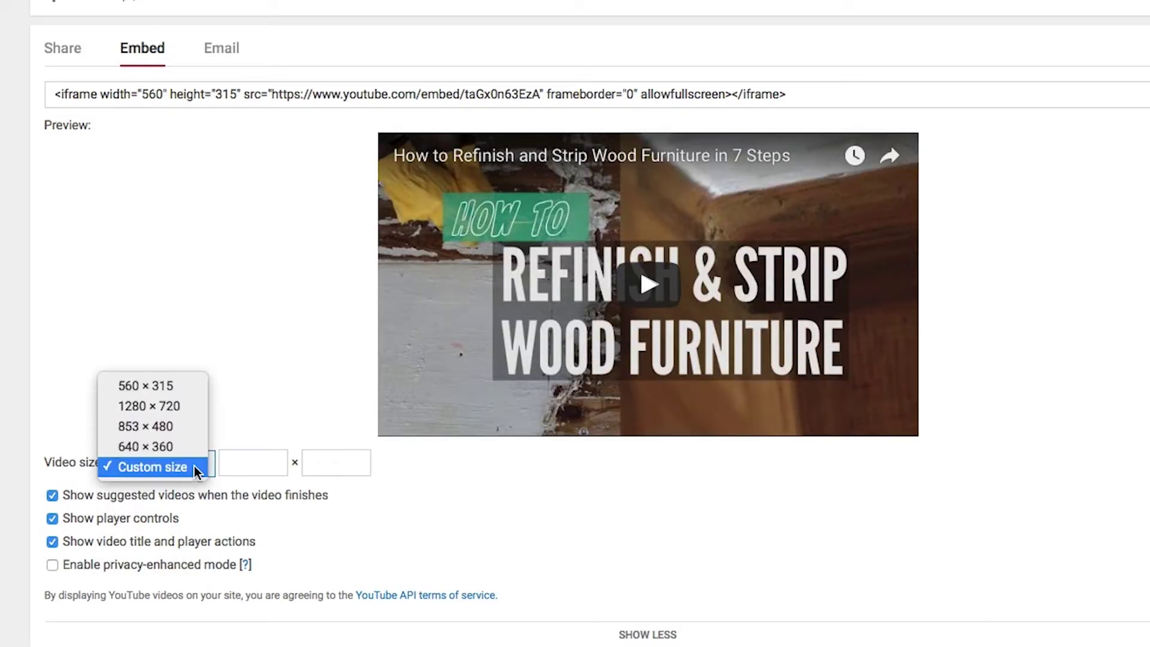
click(181, 426)
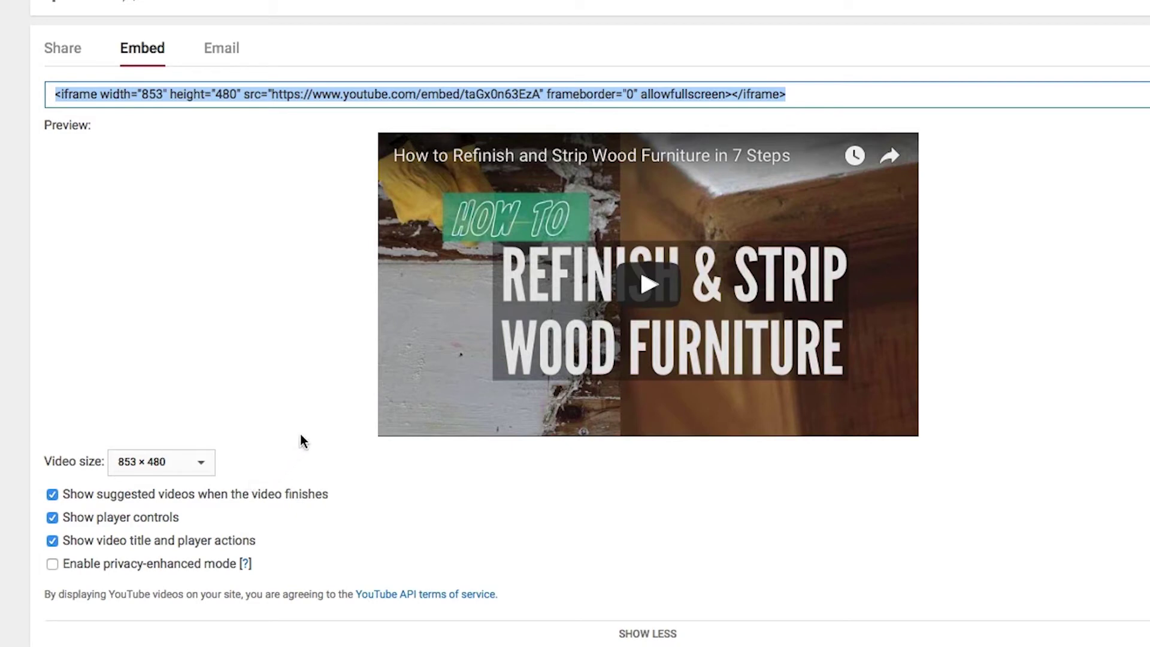
Untick suggested videos and video title, enable privacy-enhanced mode, and select the embed code.
click(51, 494)
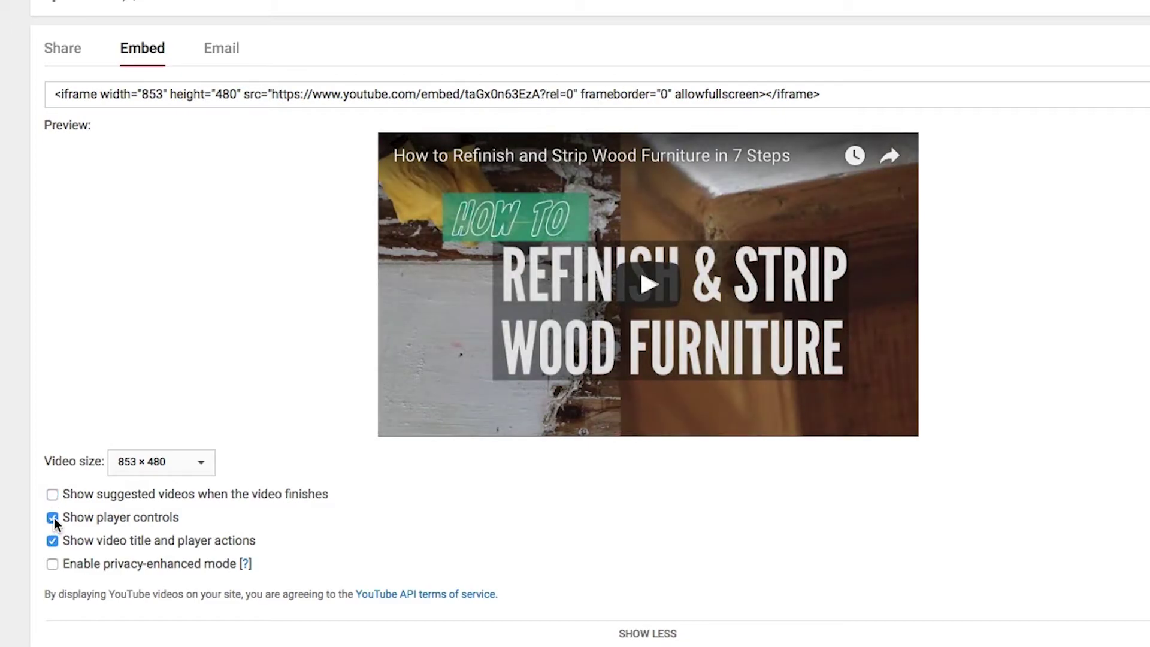
scroll(500, 469, up, 7)
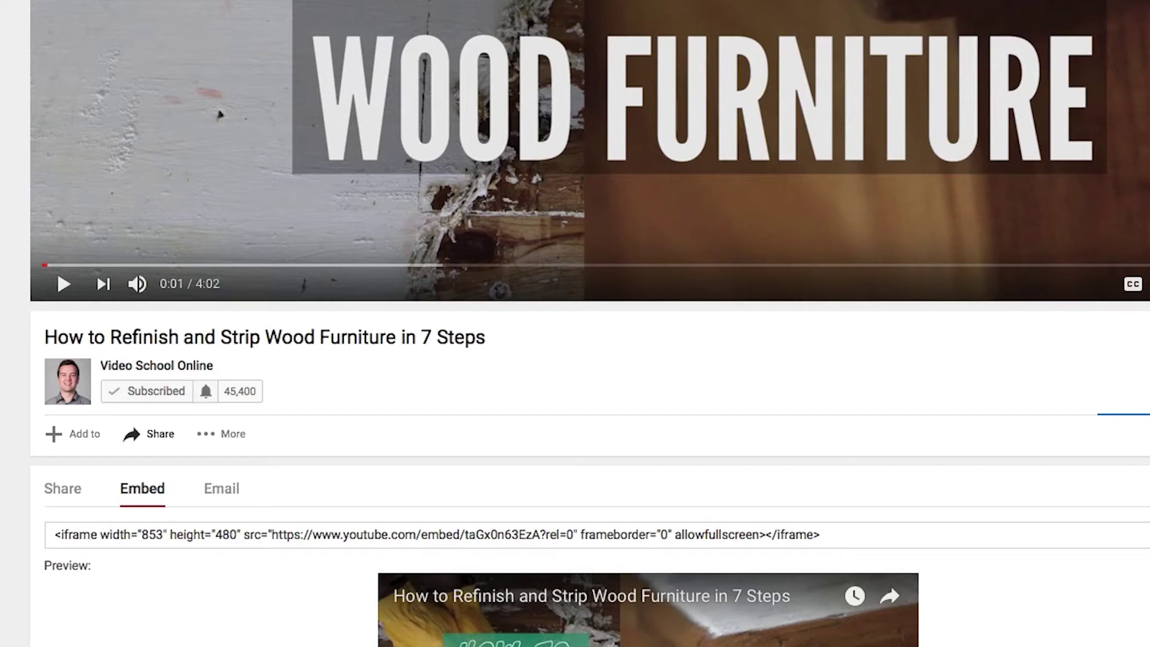
scroll(961, 536, down, 7)
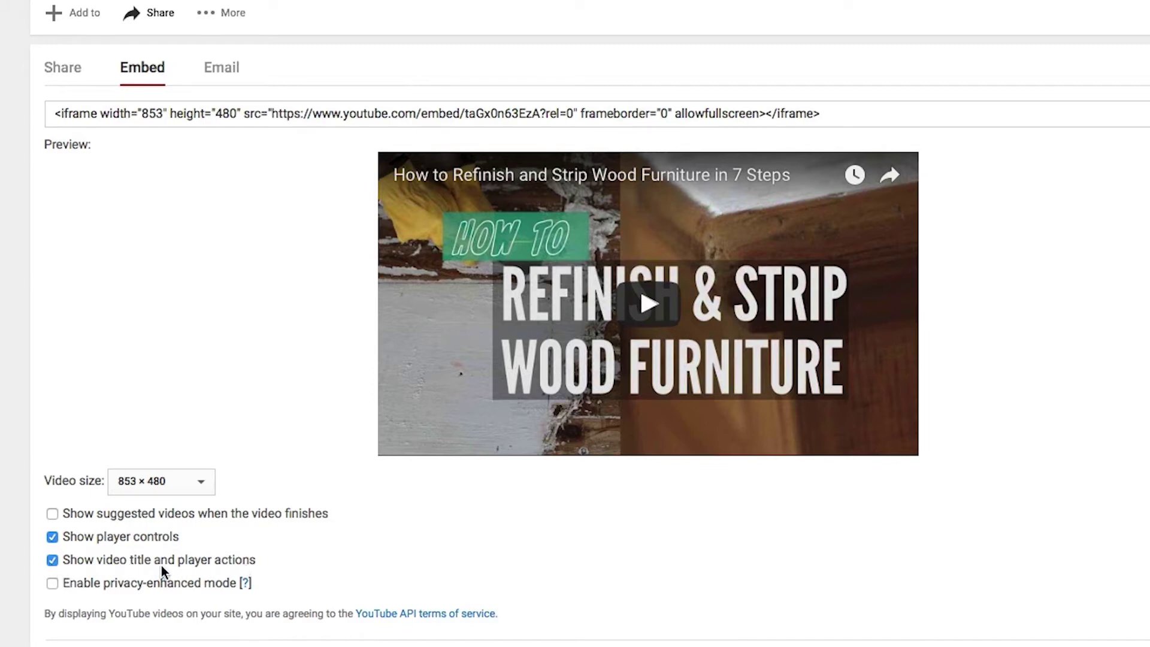
click(52, 560)
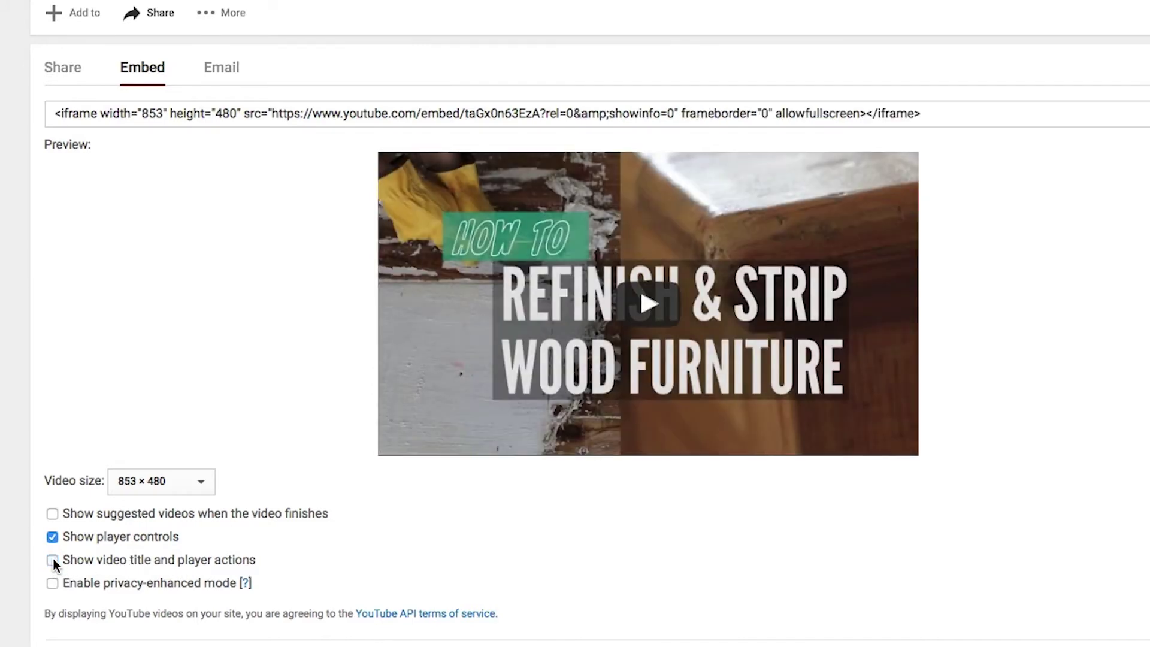
click(53, 558)
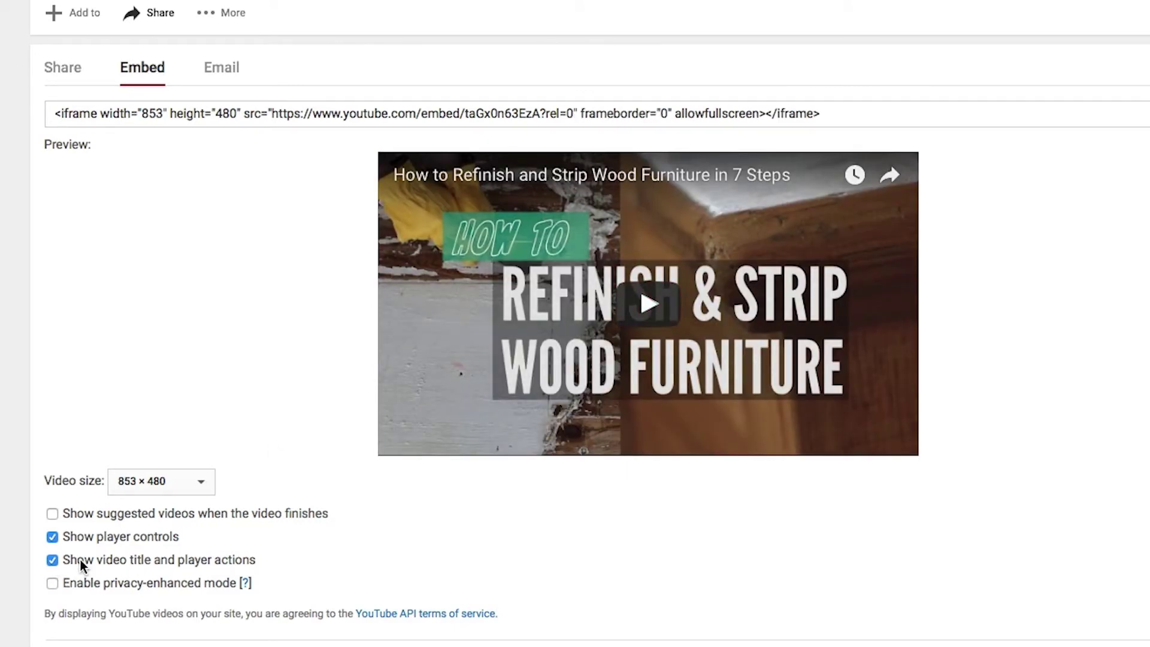
click(53, 560)
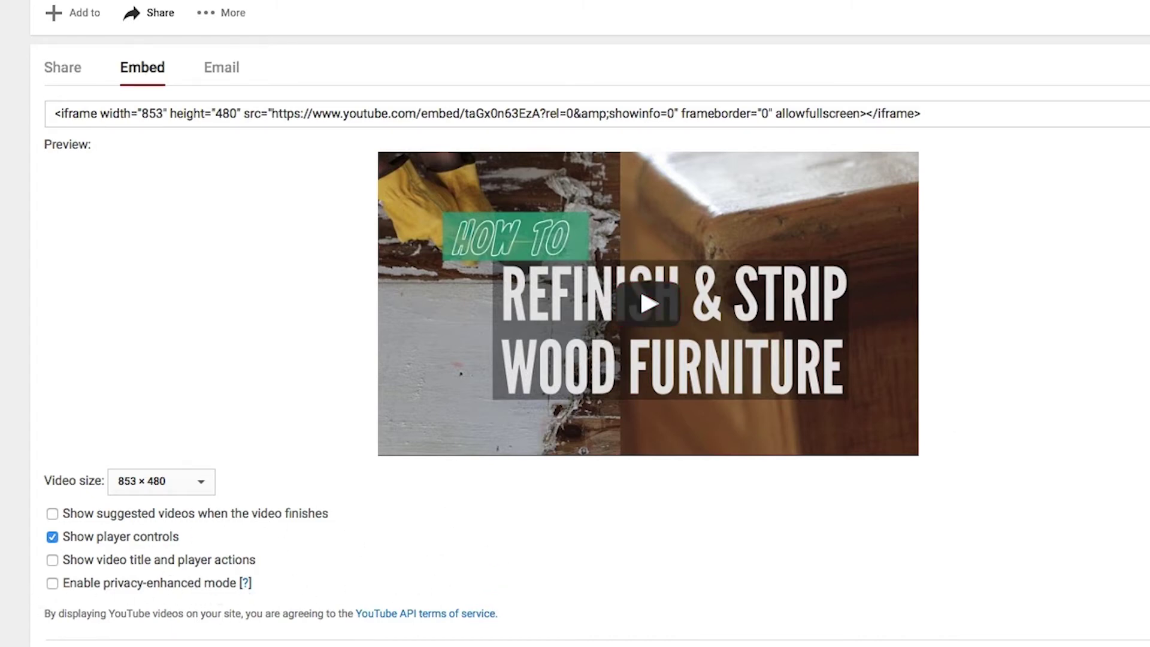
click(51, 583)
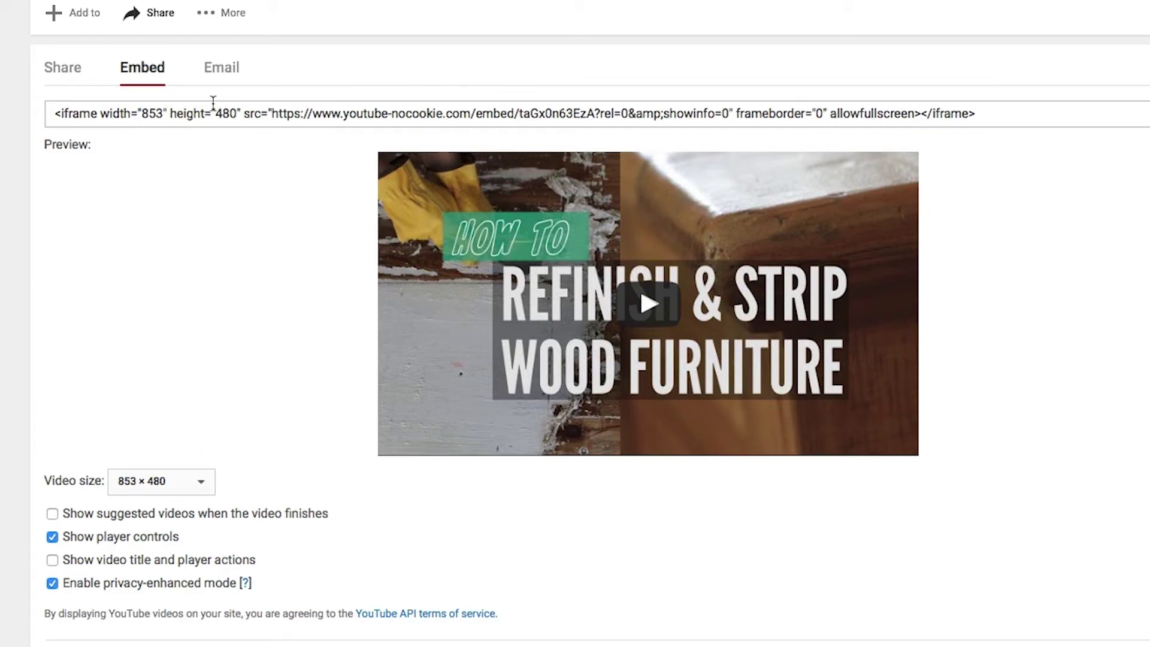
click(151, 113)
click(304, 108)
key(super+c)
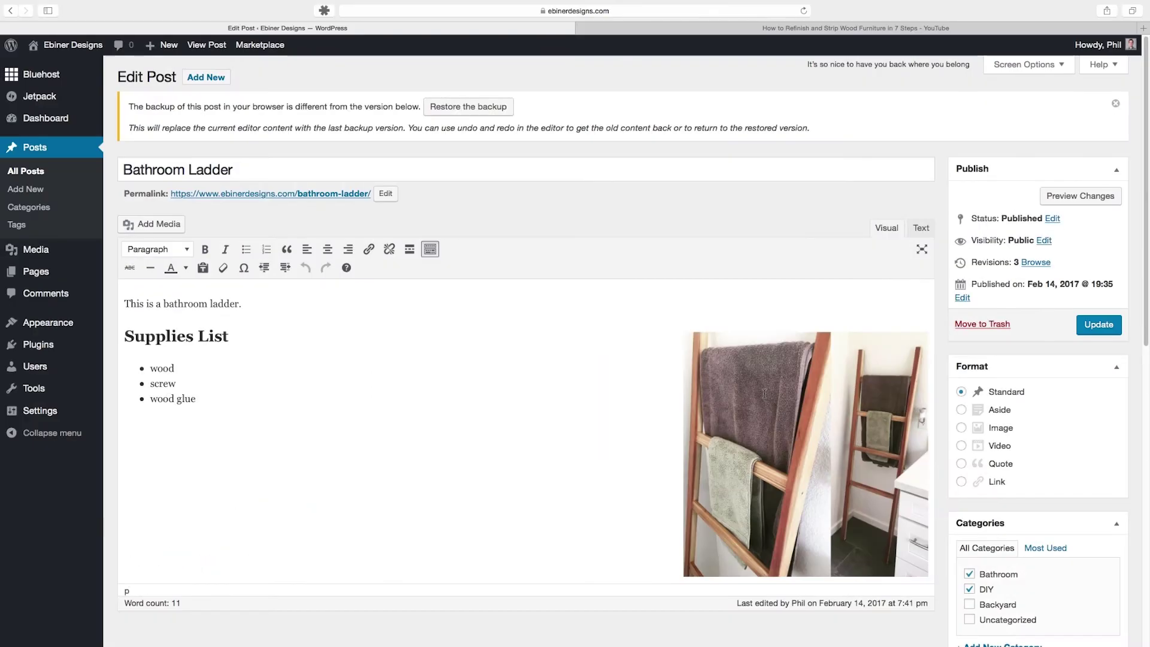
Paste the iframe code below the supplies list, preview it, then select the raw code.
scroll(764, 392, down, 3)
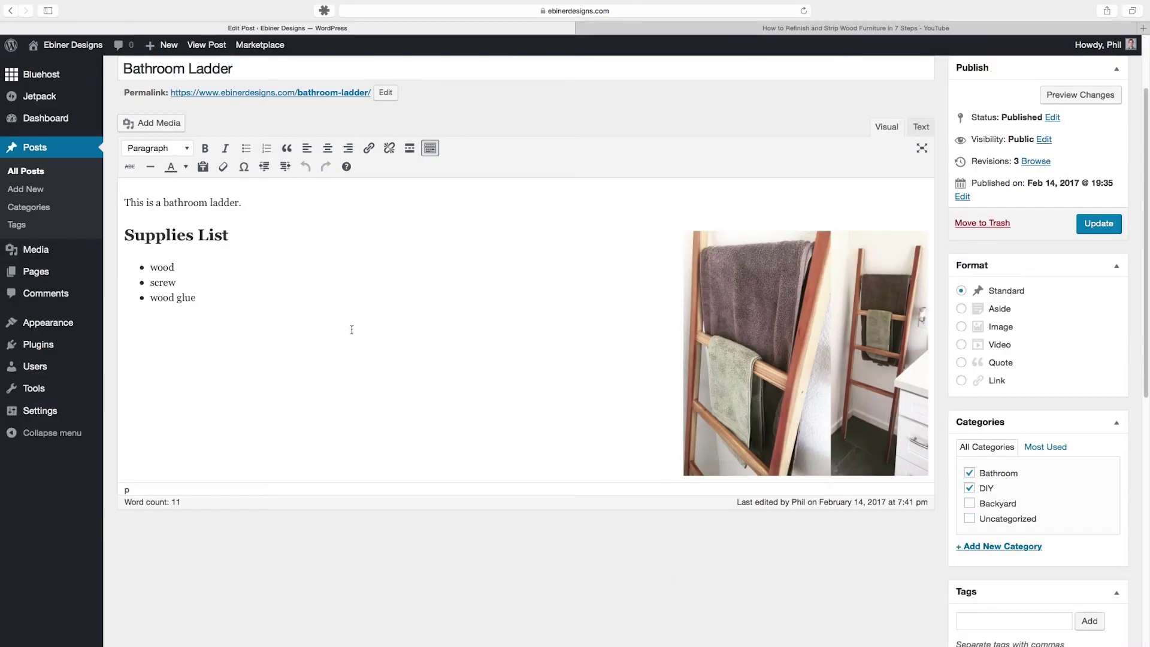
click(179, 315)
key(super+v)
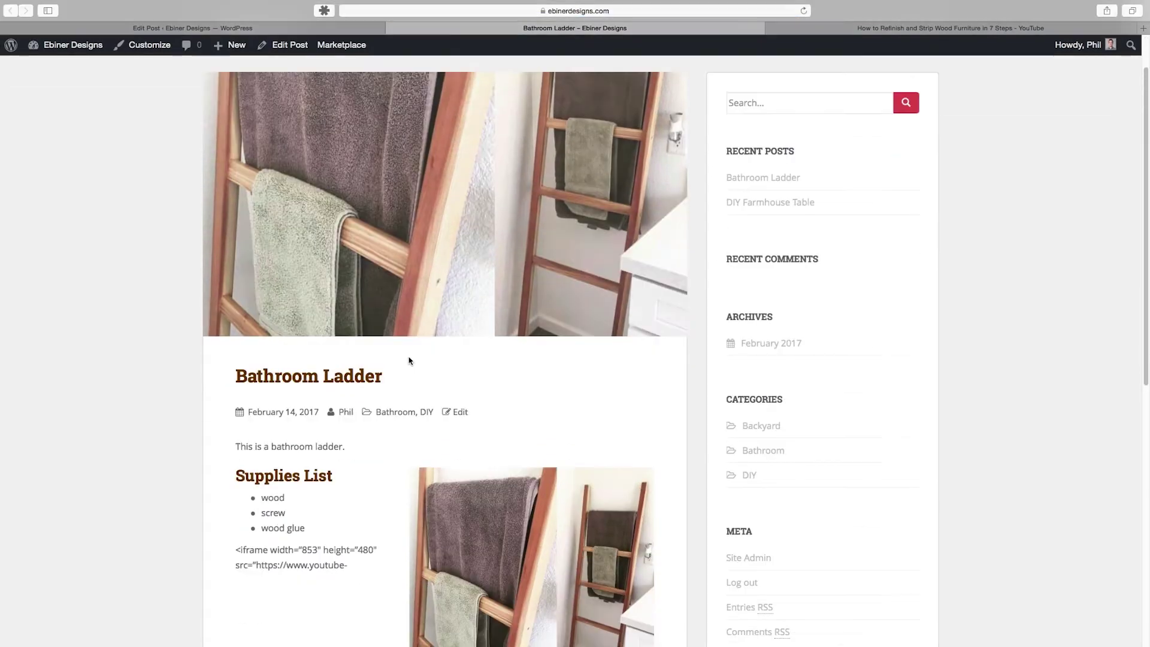
scroll(318, 479, down, 5)
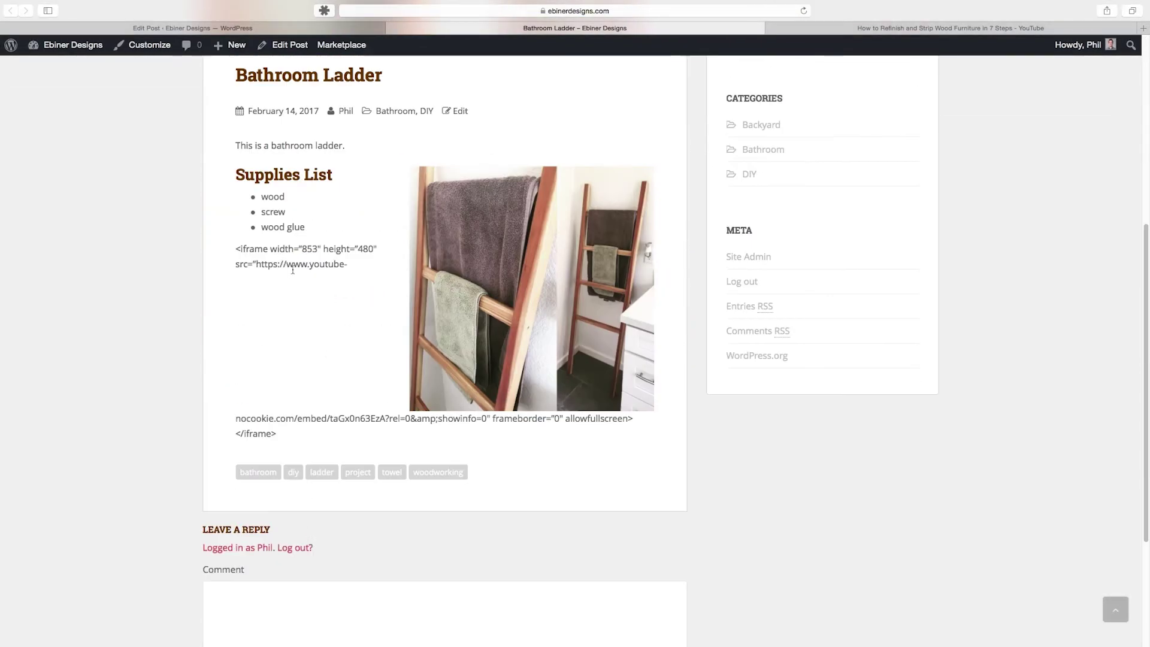
click(359, 28)
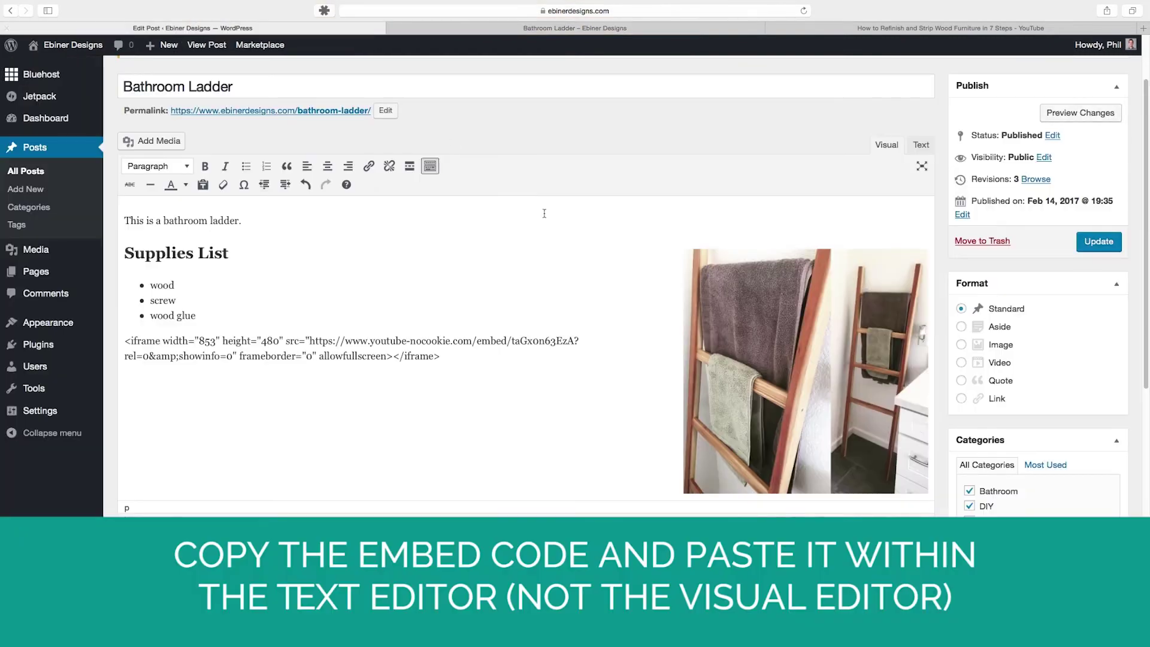
drag(443, 356, 103, 346)
Delete the raw-text embed and re-paste the iframe below the list in the Text editor.
key(BackSpace)
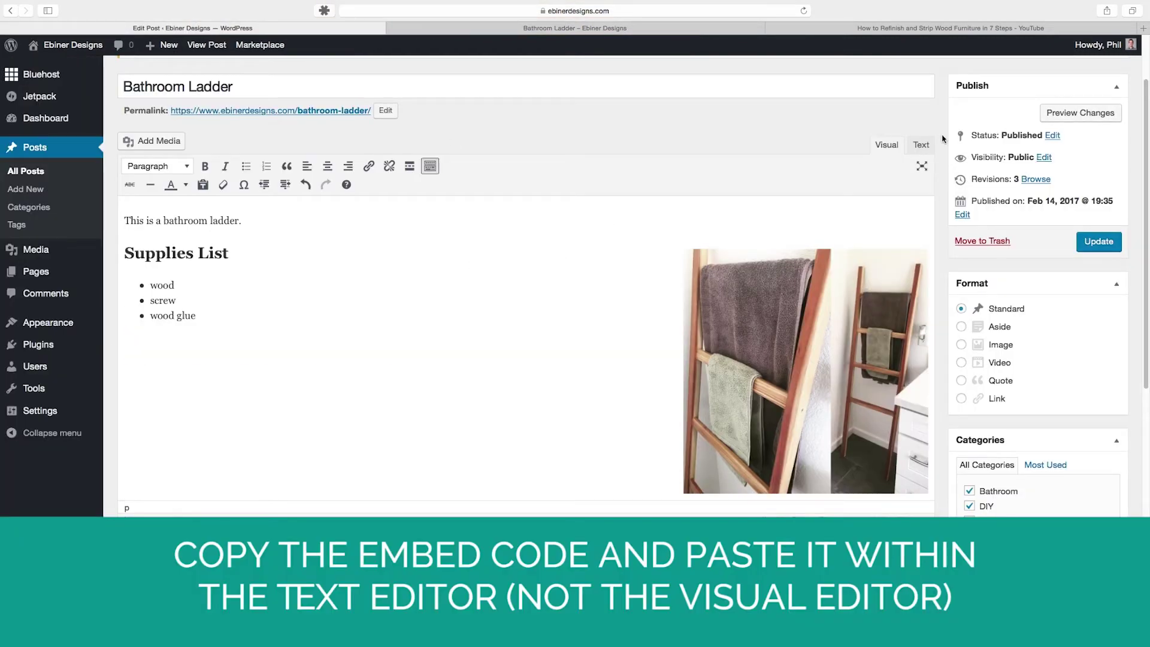
click(921, 144)
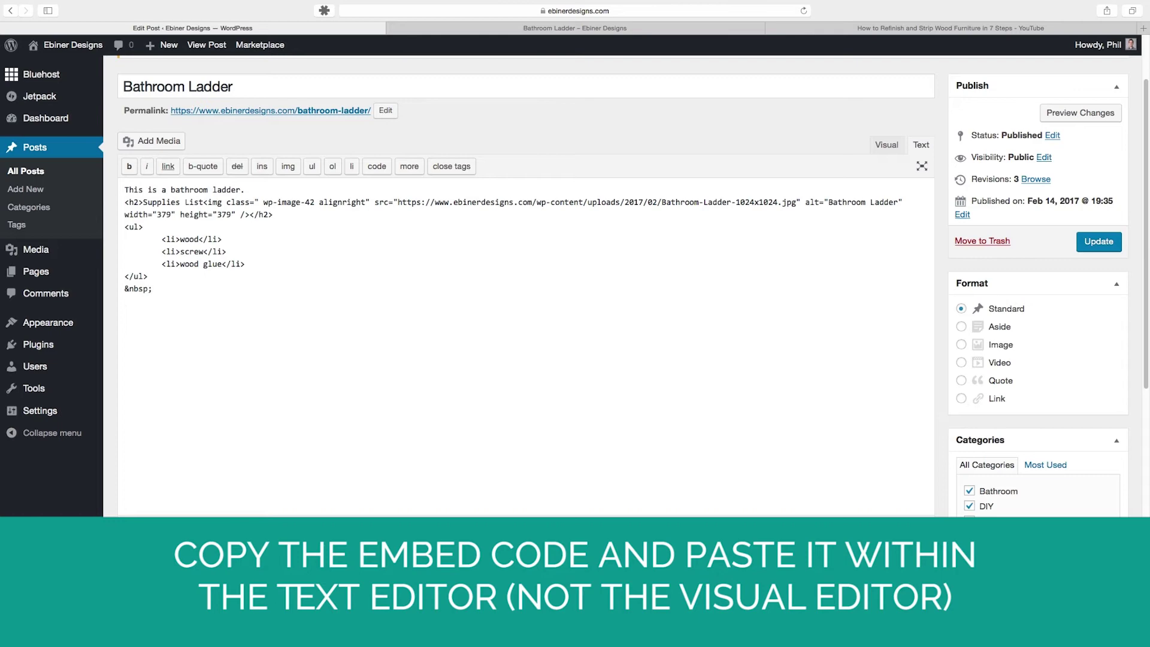
click(215, 314)
key(super+v)
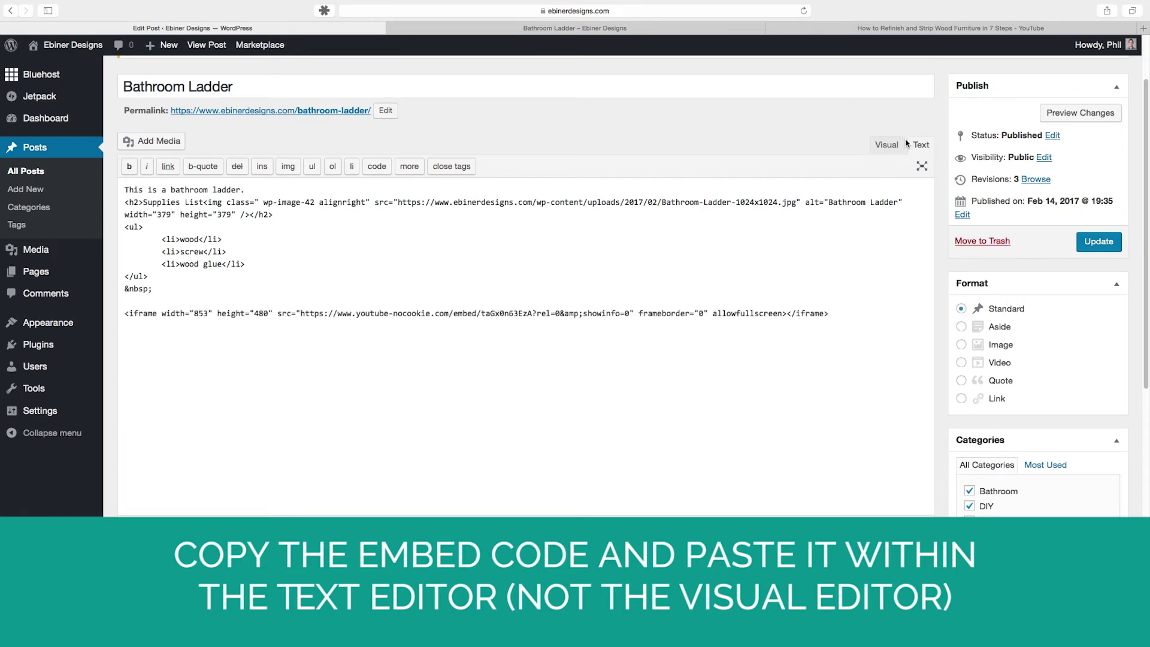
click(886, 144)
scroll(756, 334, down, 5)
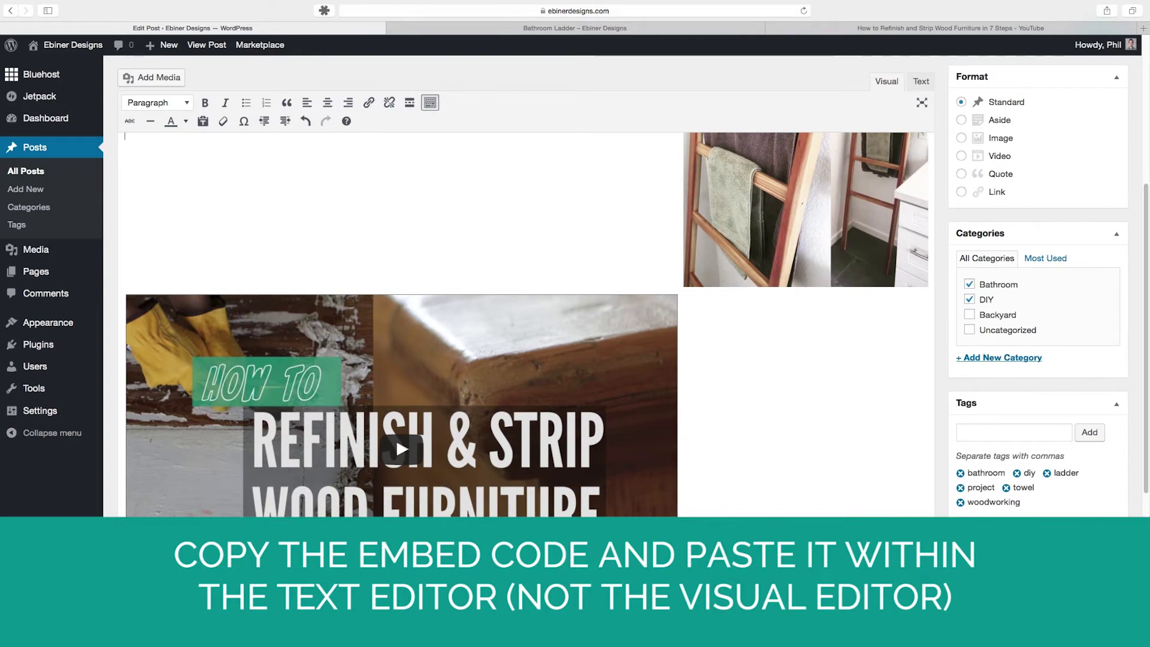
scroll(992, 71, up, 8)
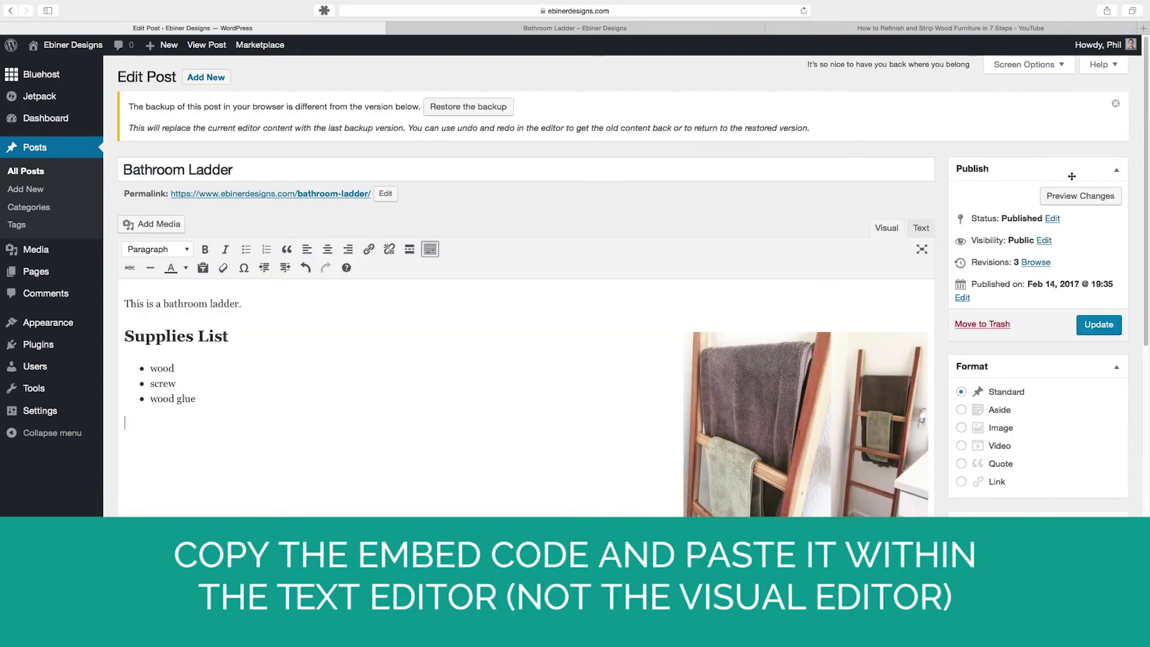
Reload the live Bathroom Ladder post to confirm the video shows, then return to YouTube.
click(503, 27)
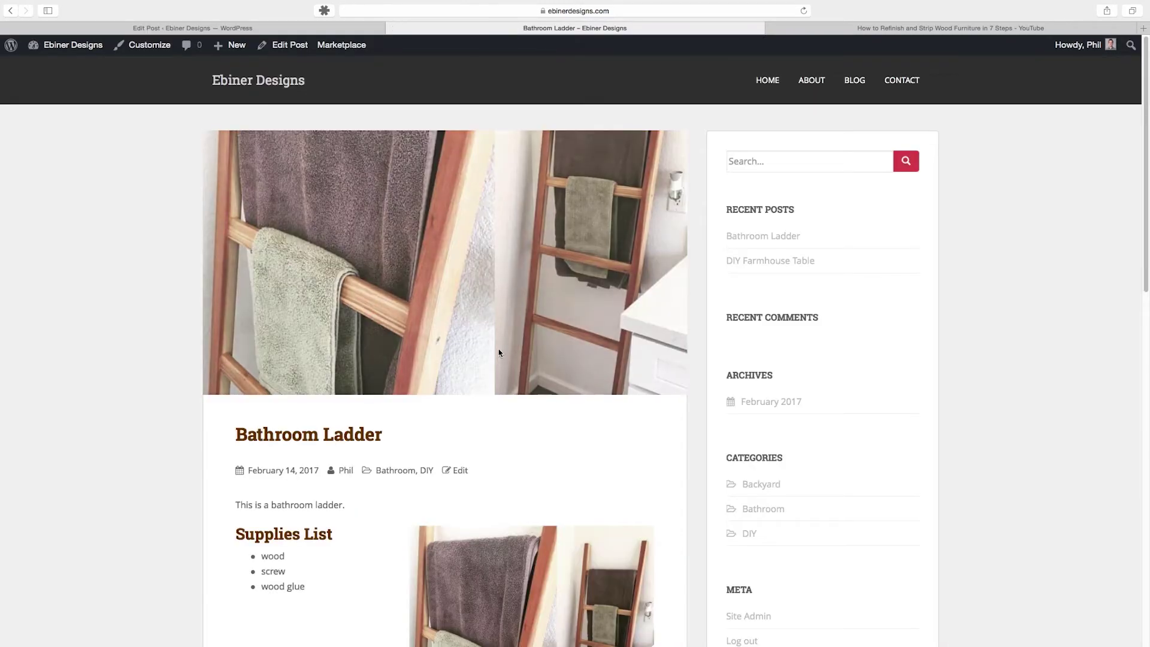
scroll(498, 349, down, 9)
scroll(492, 350, down, 3)
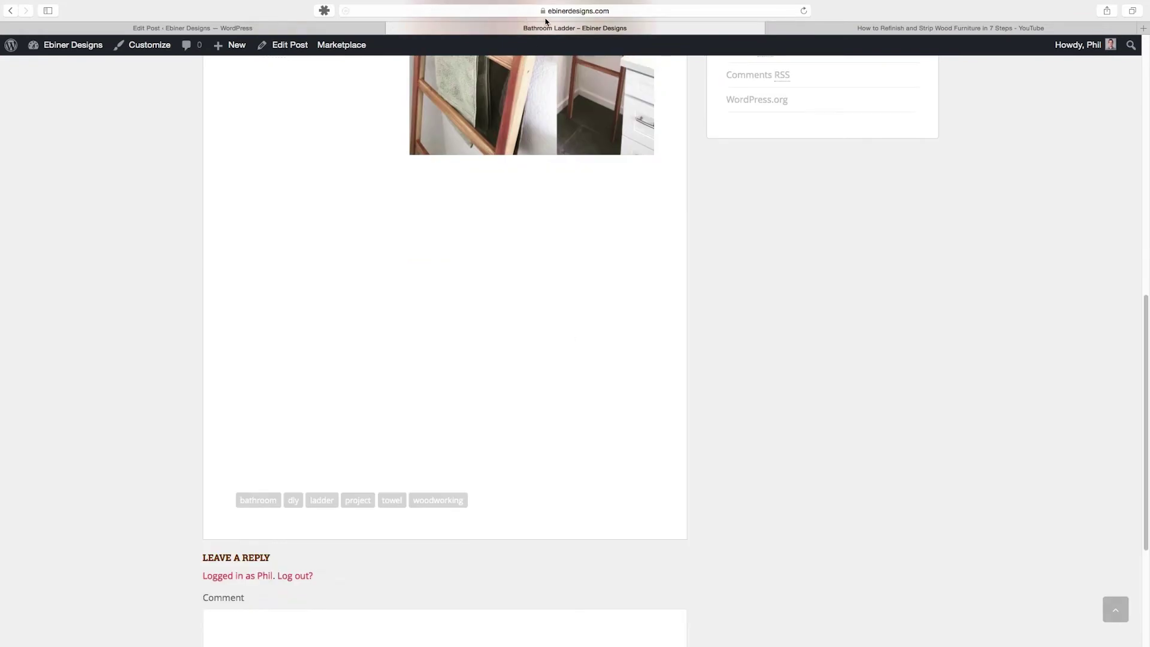
click(802, 11)
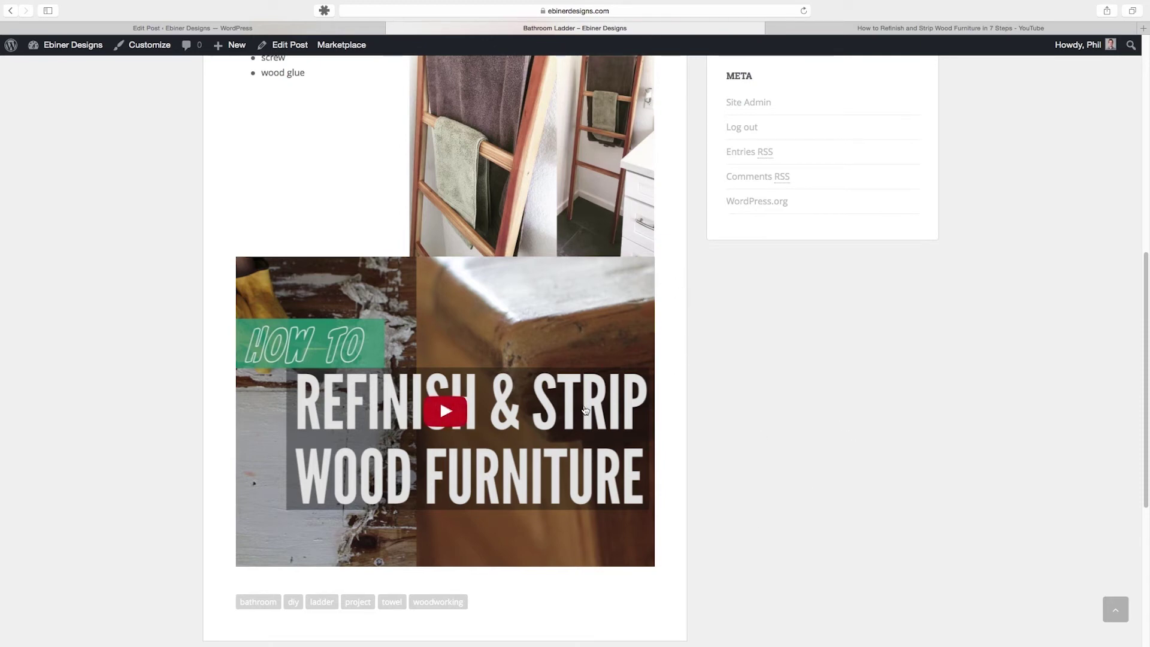
click(871, 30)
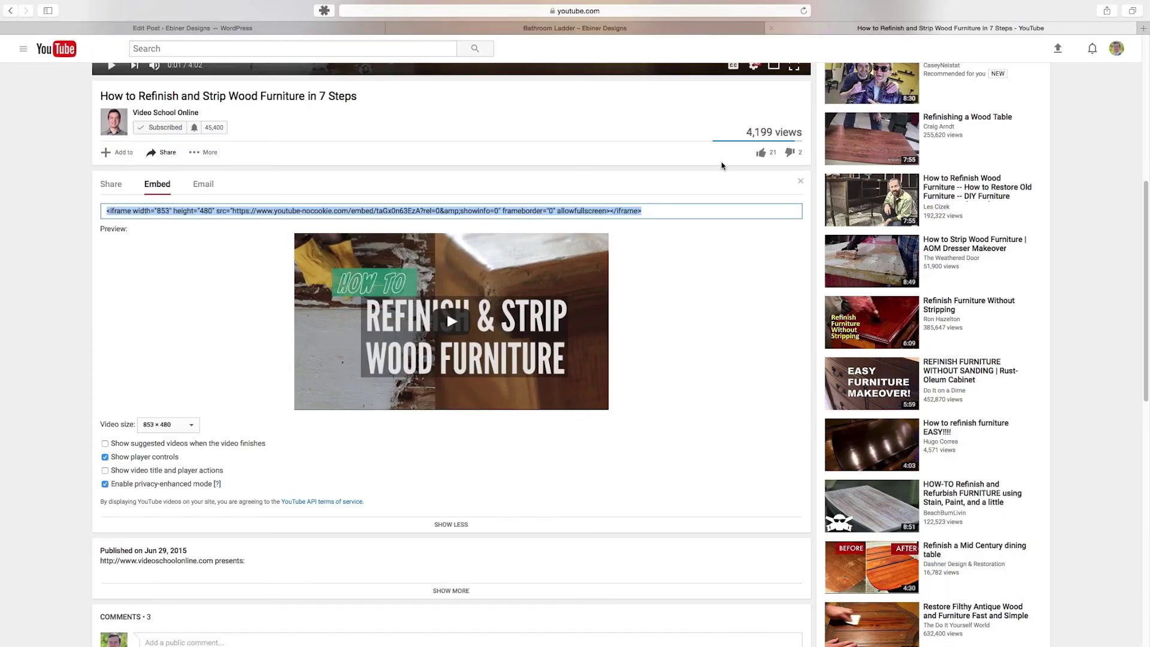
Change the YouTube embed size to 640 × 360, then return to the post editor.
click(168, 425)
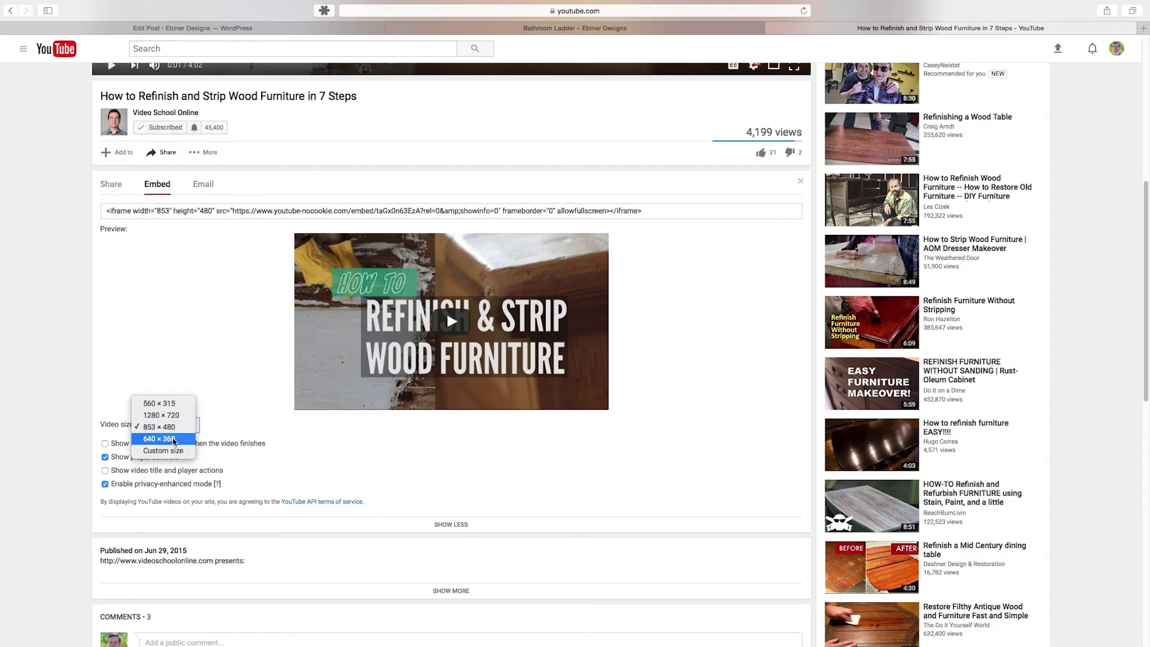
click(174, 442)
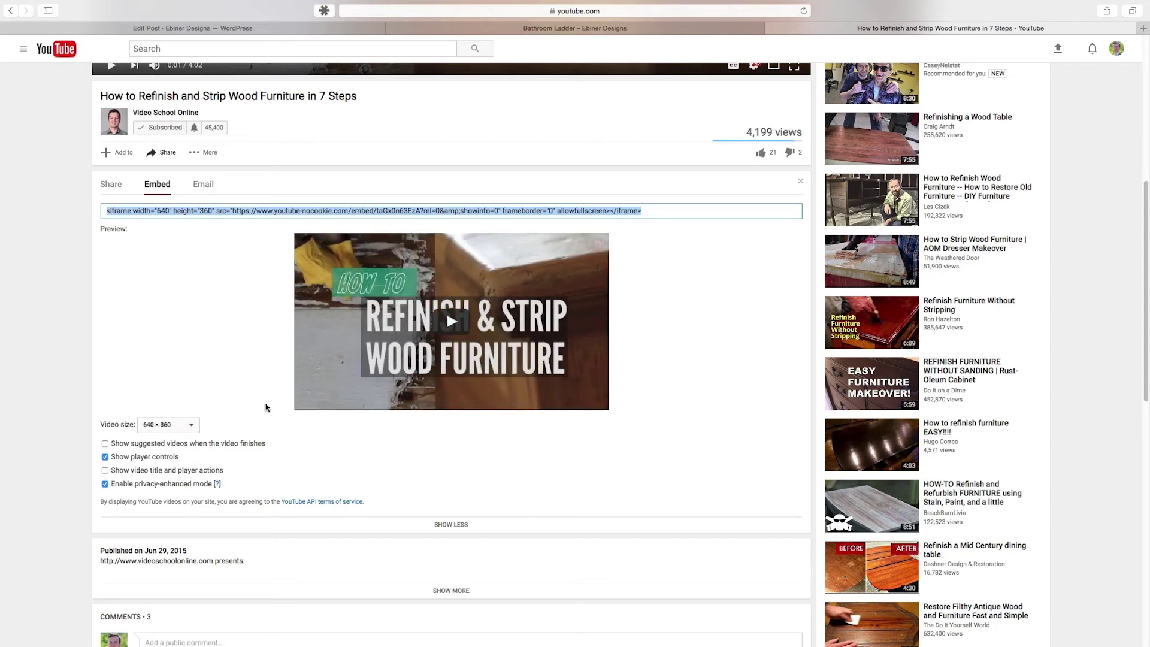
click(152, 213)
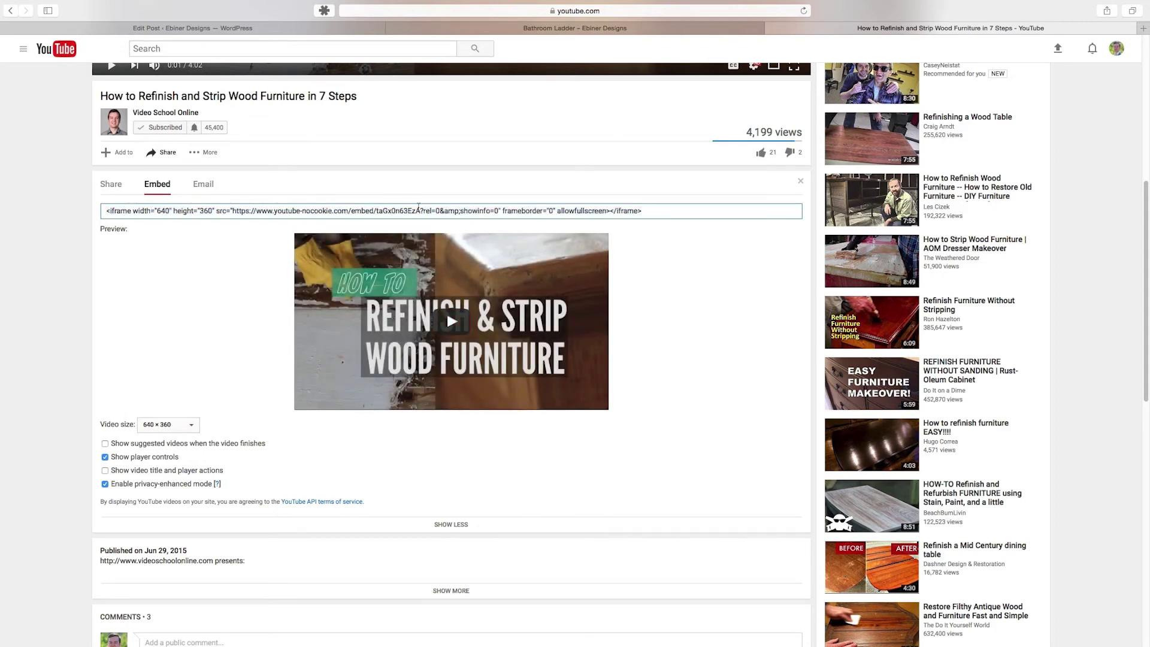
click(233, 29)
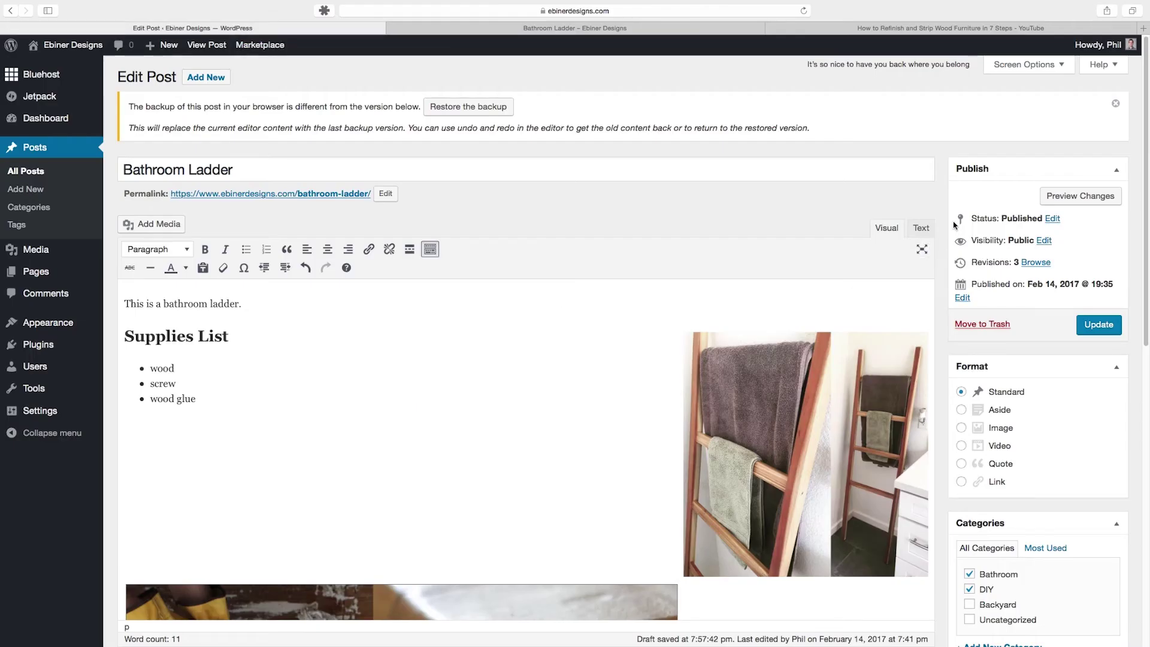
In the Text editor, change iframe width 853 to 640 and height 480 to 360, then preview.
click(920, 228)
double_click(562, 356)
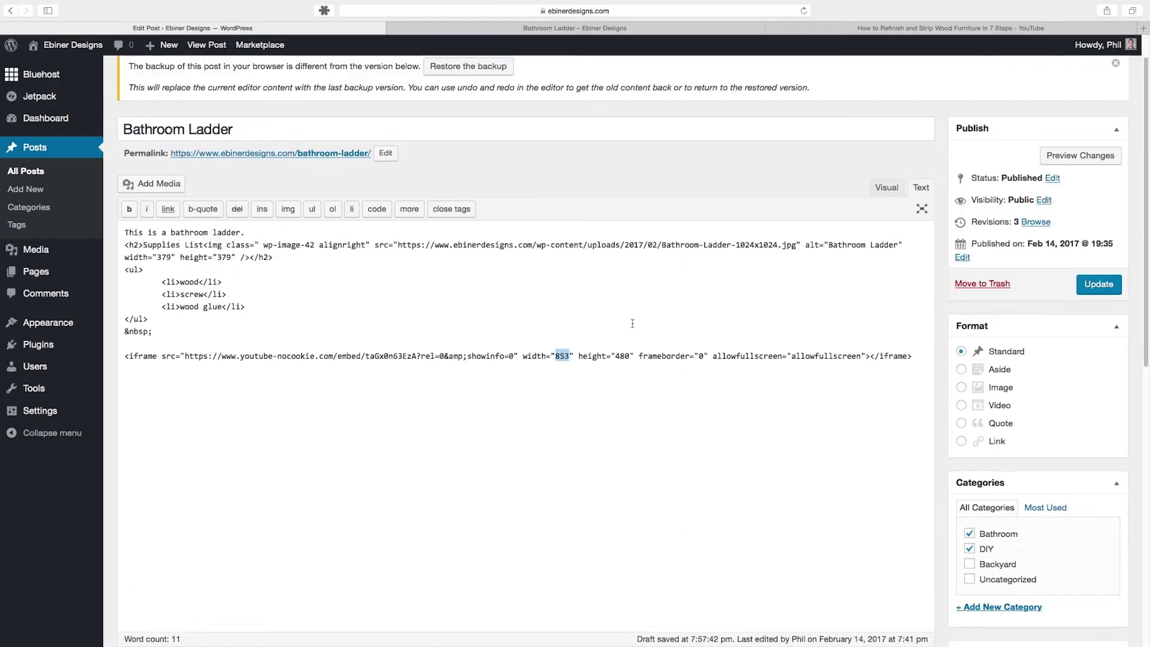
text(640)
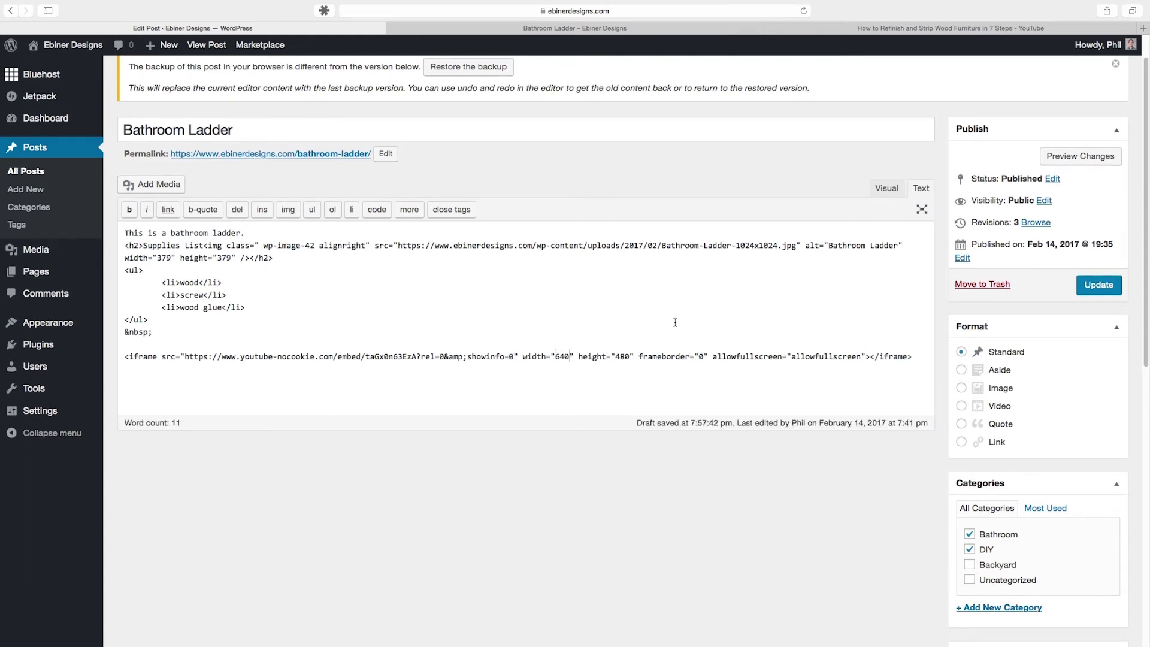
double_click(623, 357)
text(360)
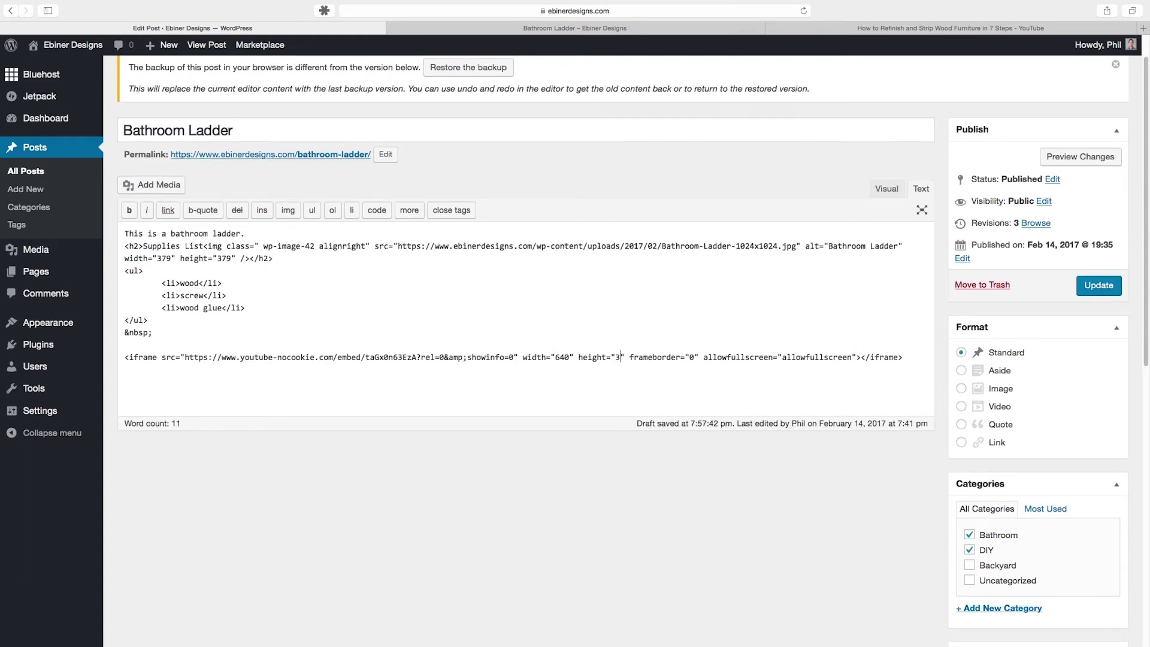
click(1080, 157)
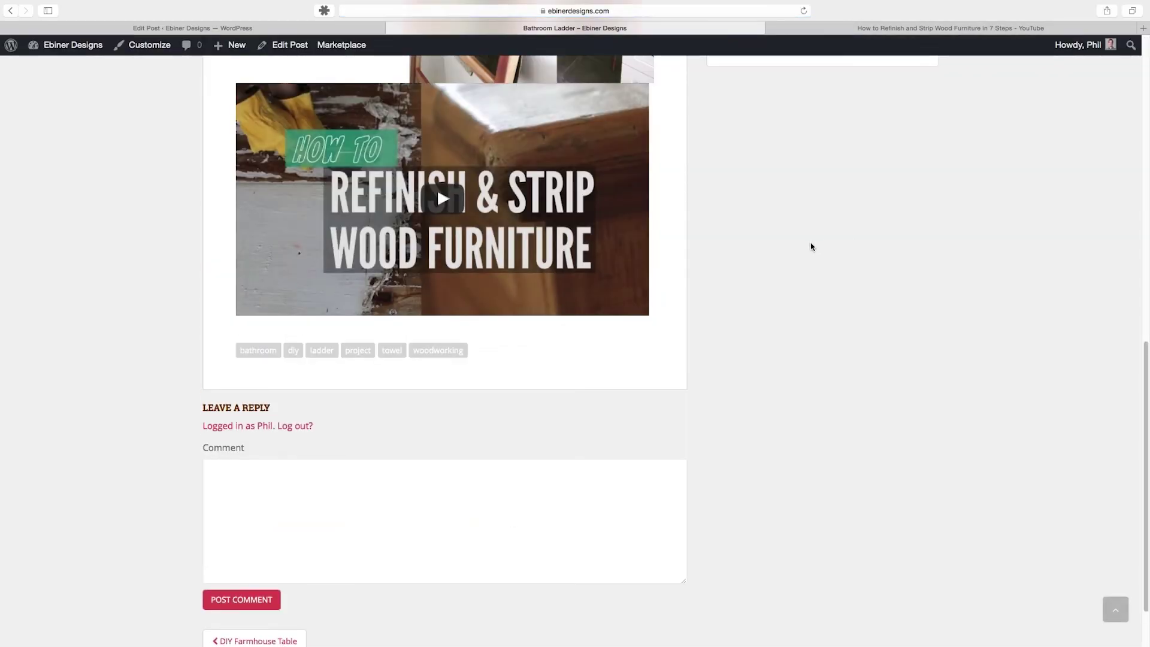
scroll(749, 242, up, 3)
scroll(746, 242, up, 1)
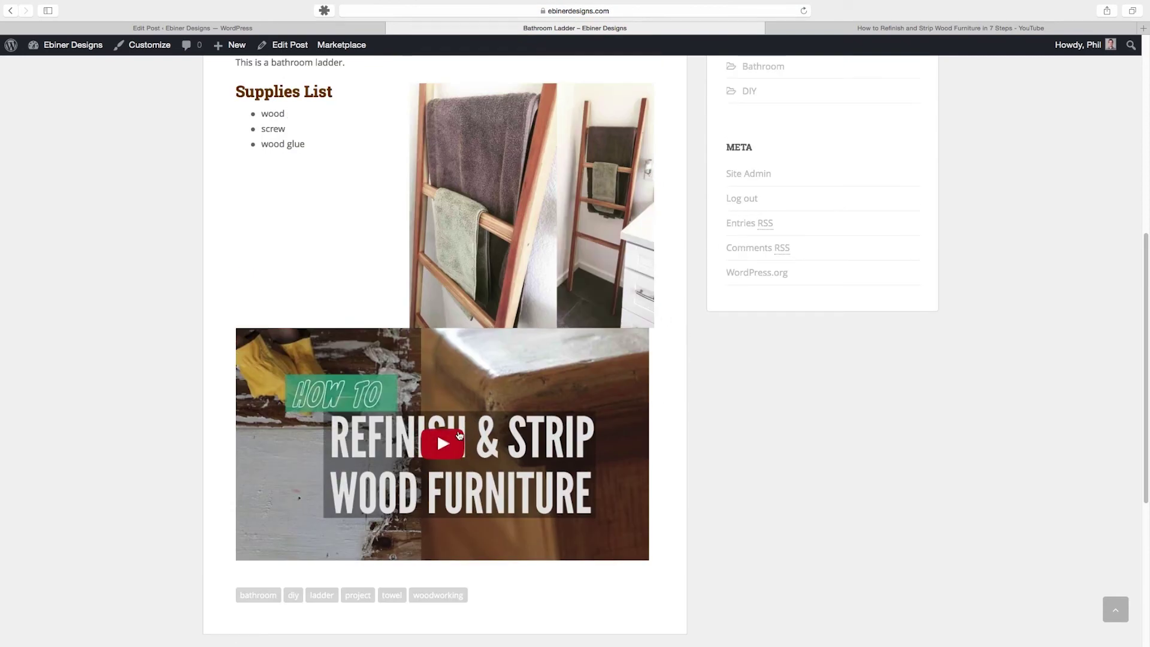
click(450, 442)
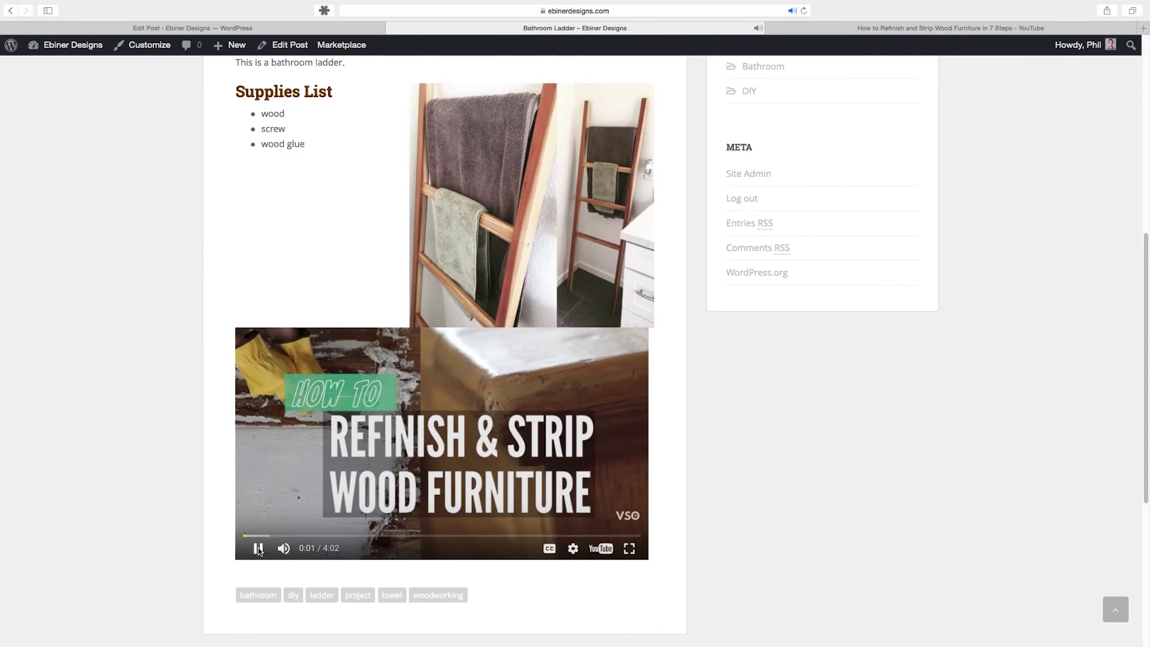
scroll(316, 209, up, 5)
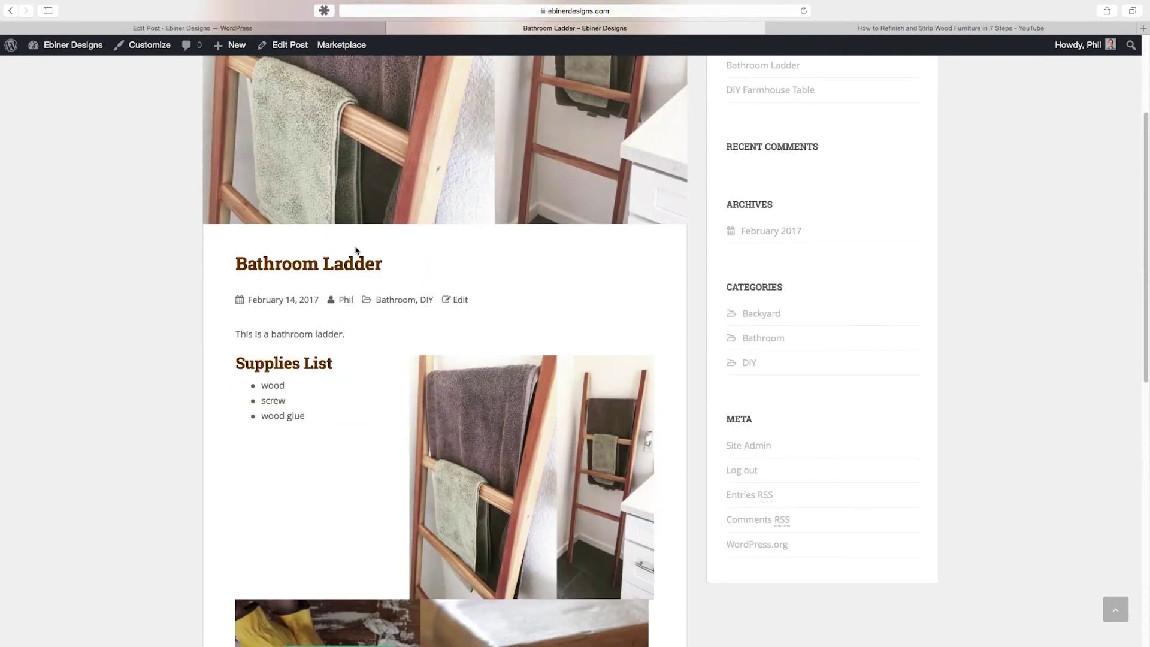
scroll(536, 335, down, 3)
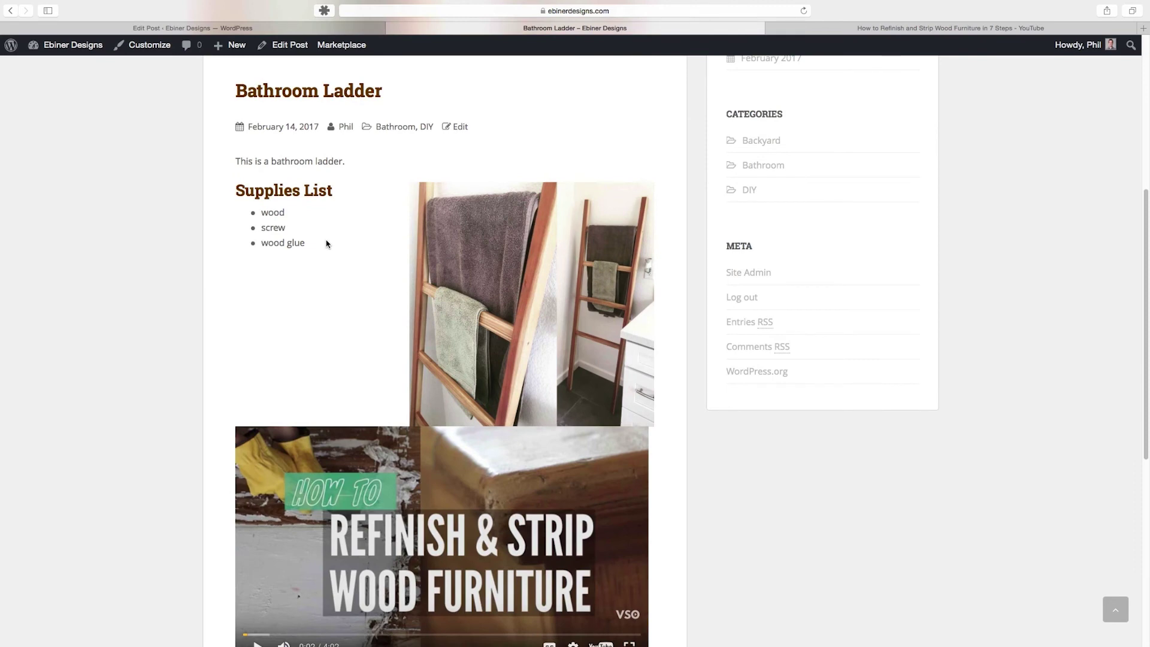
scroll(562, 165, up, 1)
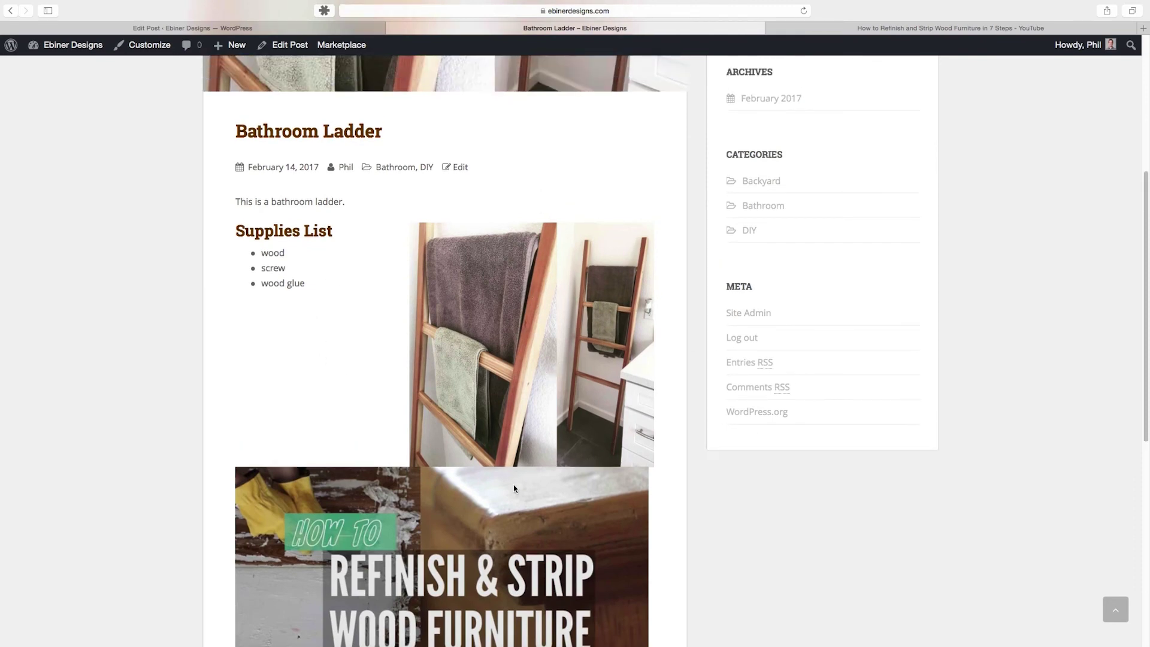
click(249, 28)
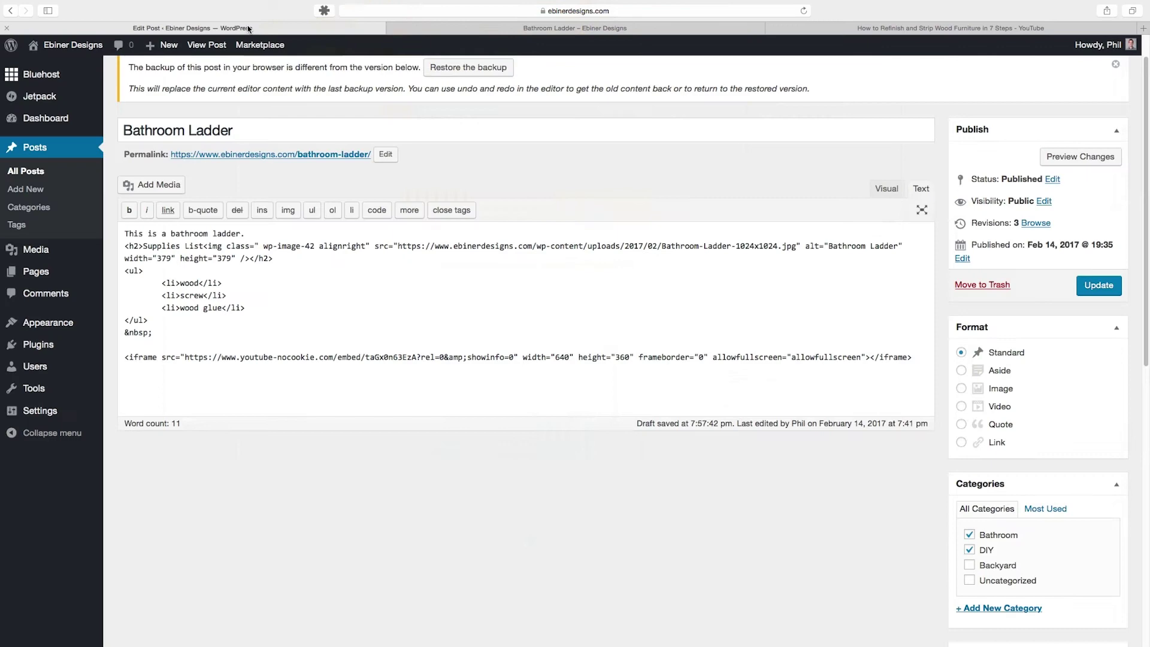
Check the video below the supplies list in the Visual view, then switch to the published post.
click(886, 188)
scroll(747, 314, down, 2)
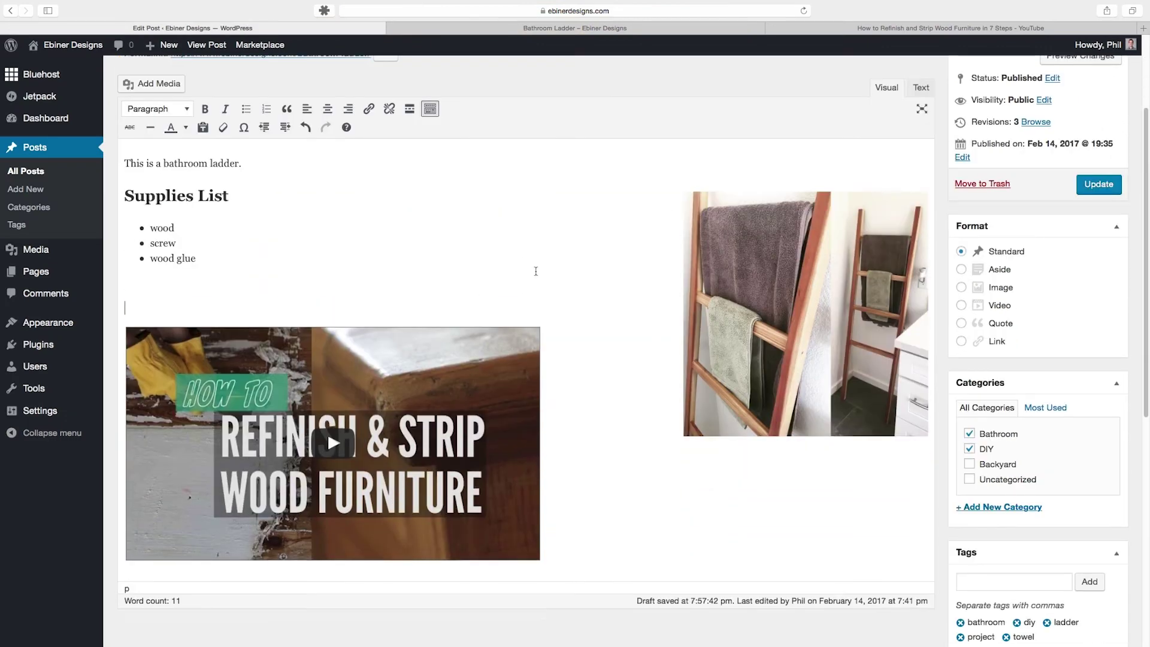
key(ctrl+Tab)
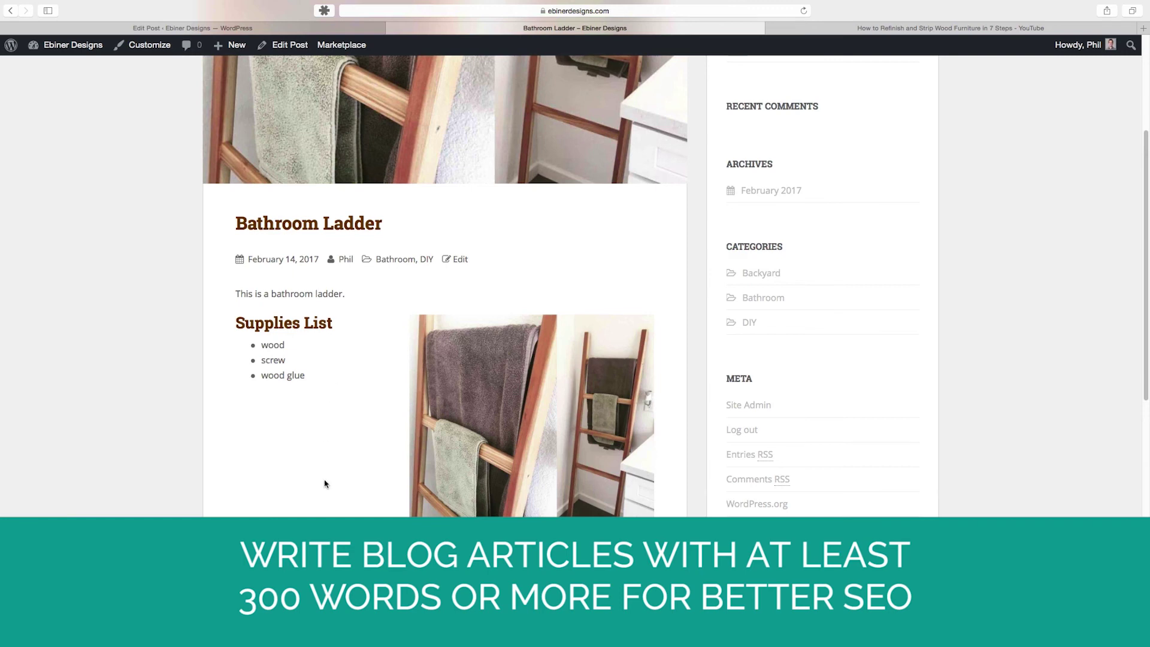
scroll(323, 476, down, 1)
scroll(304, 473, down, 5)
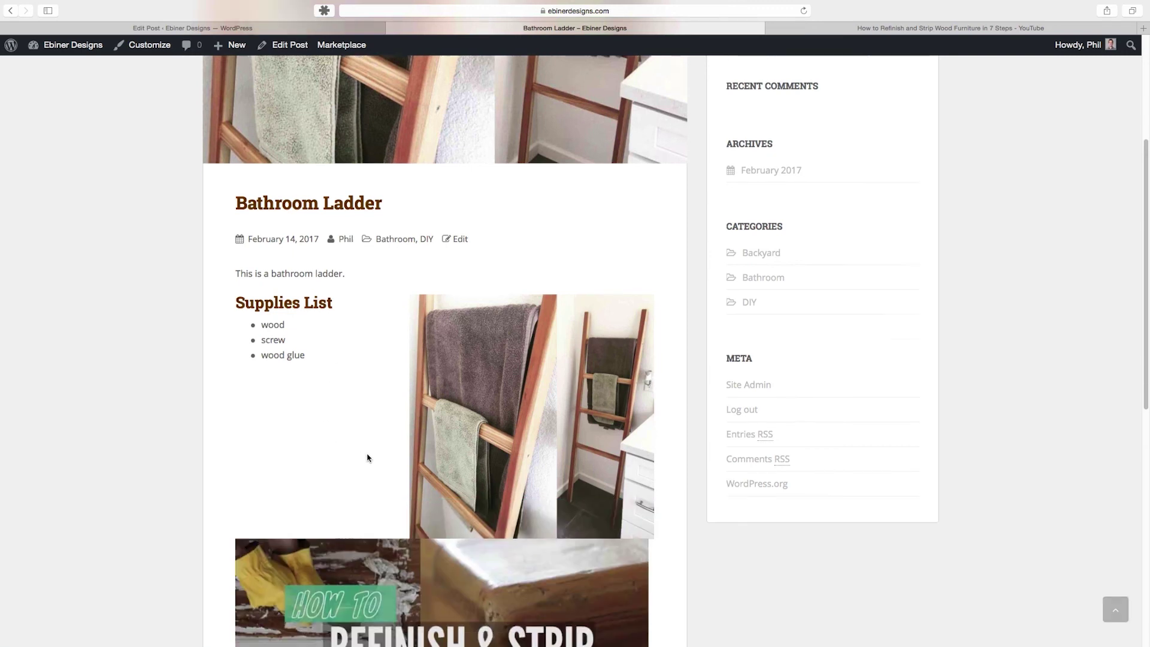